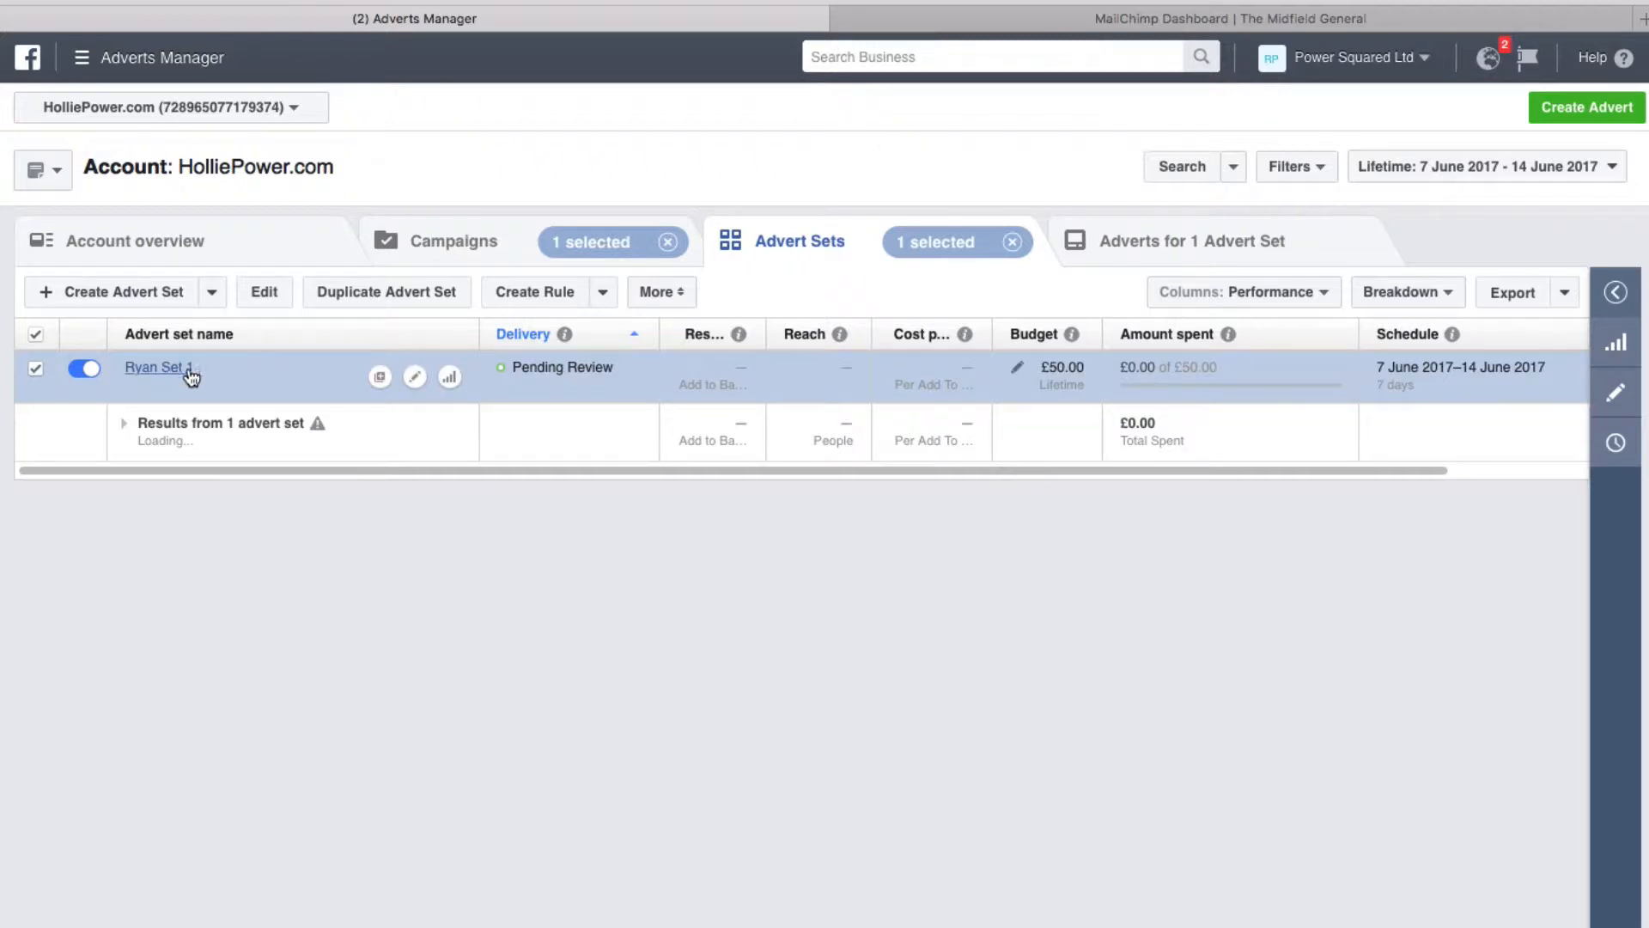
Create a new advert with the Traffic objective and continue to the GB - 18+ advert set settings
click(159, 370)
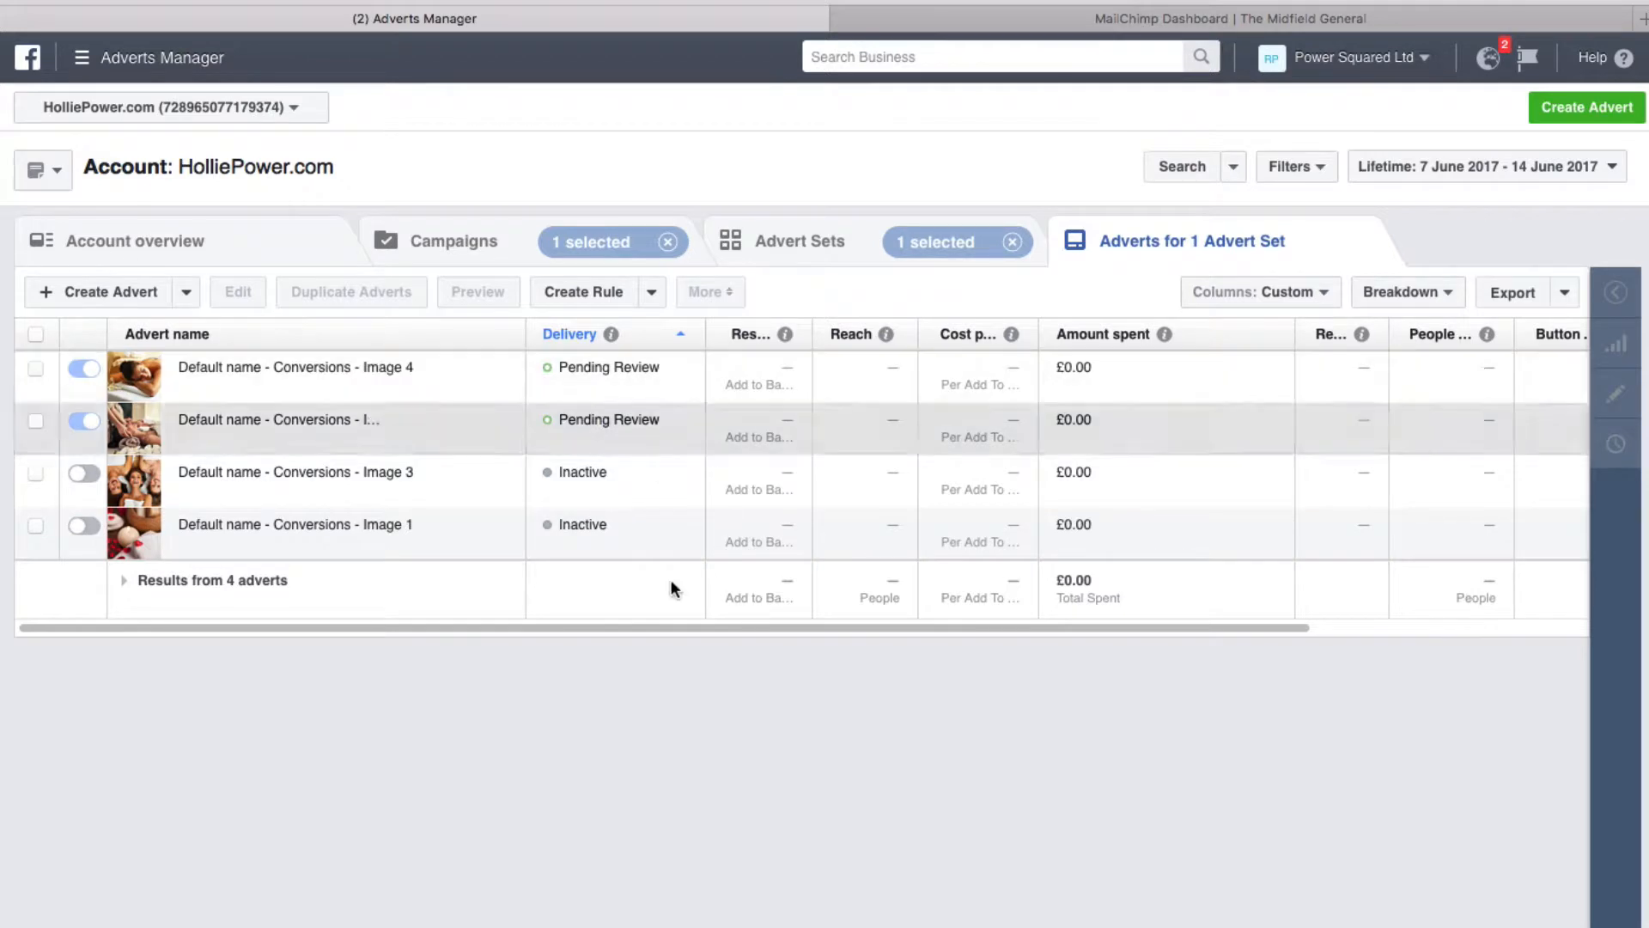
click(1589, 107)
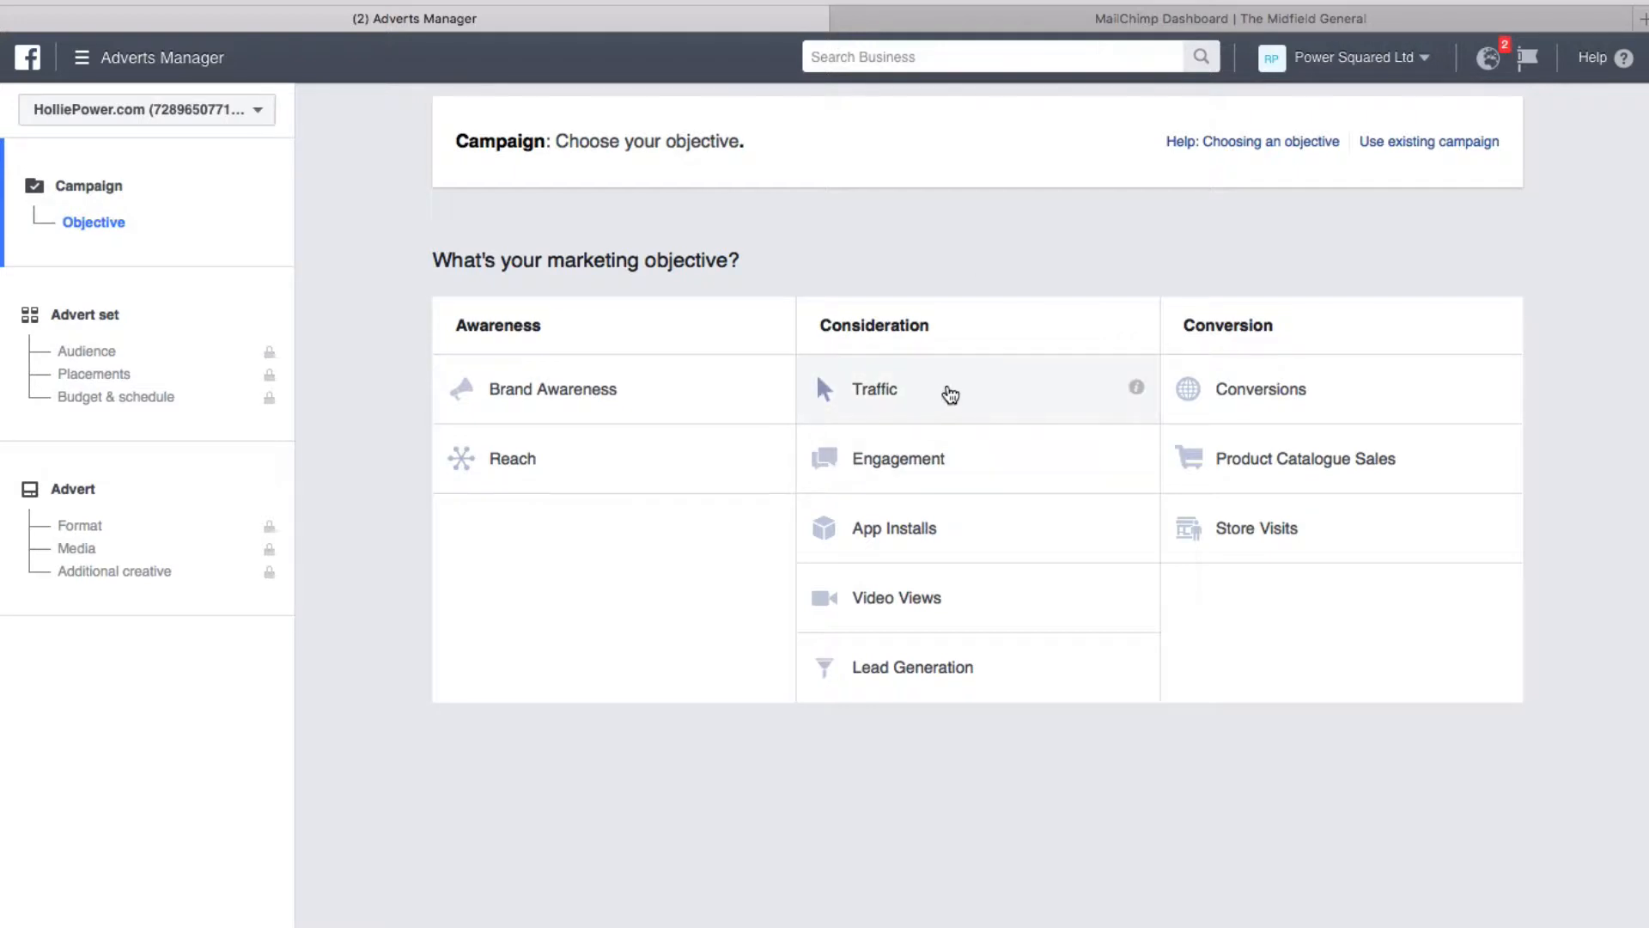
click(950, 395)
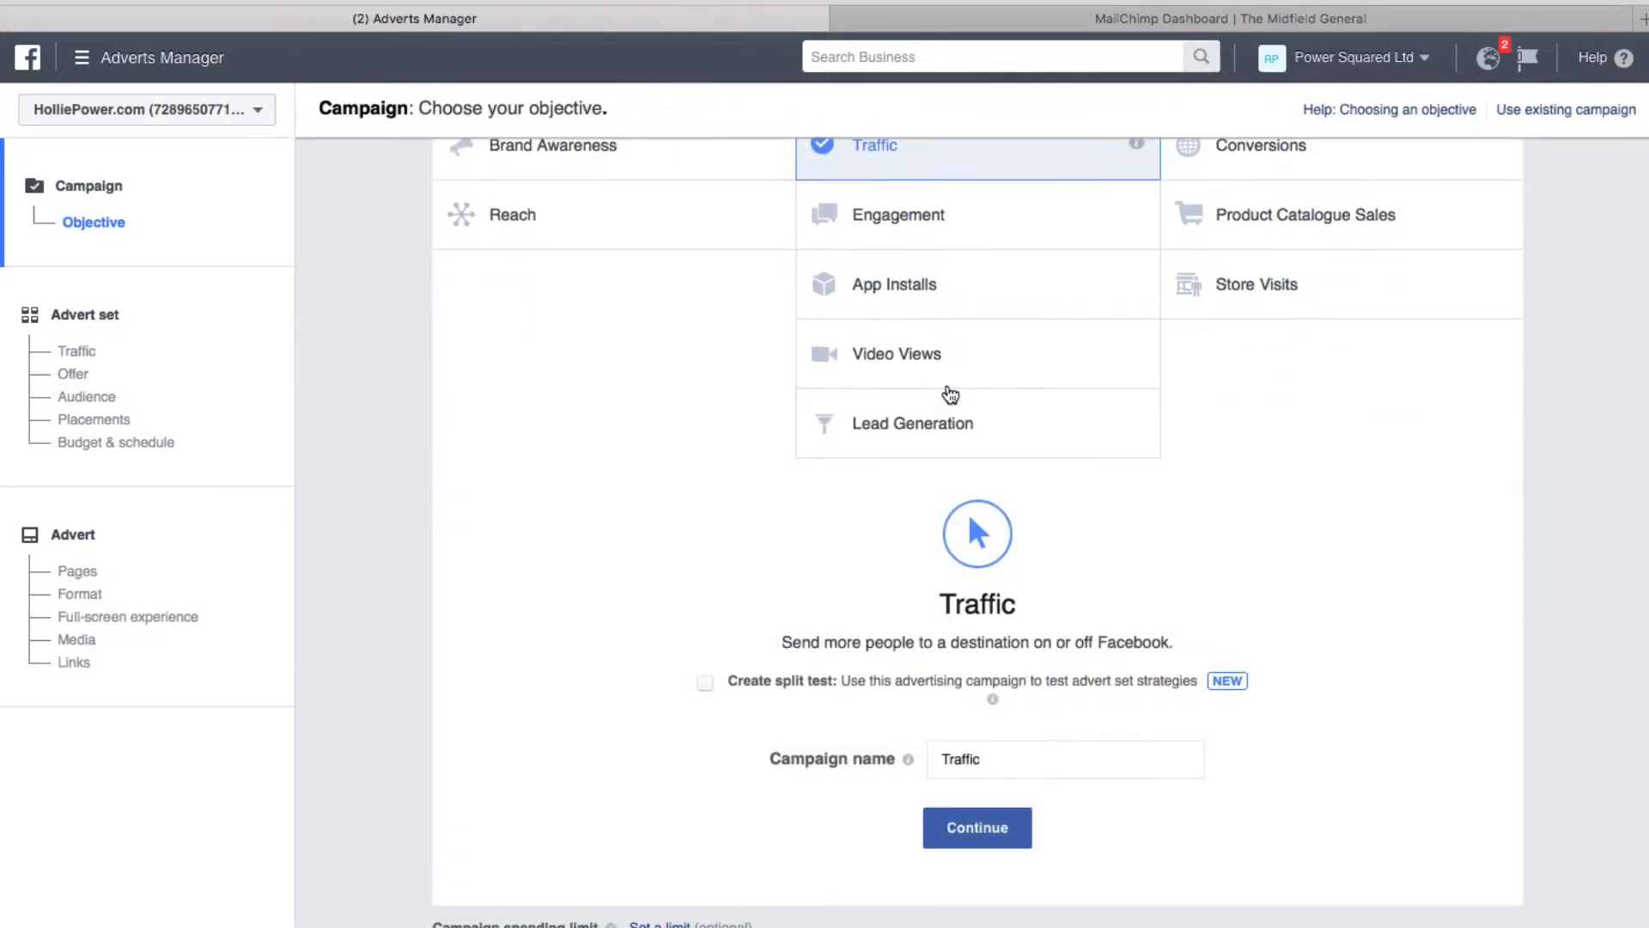
click(980, 828)
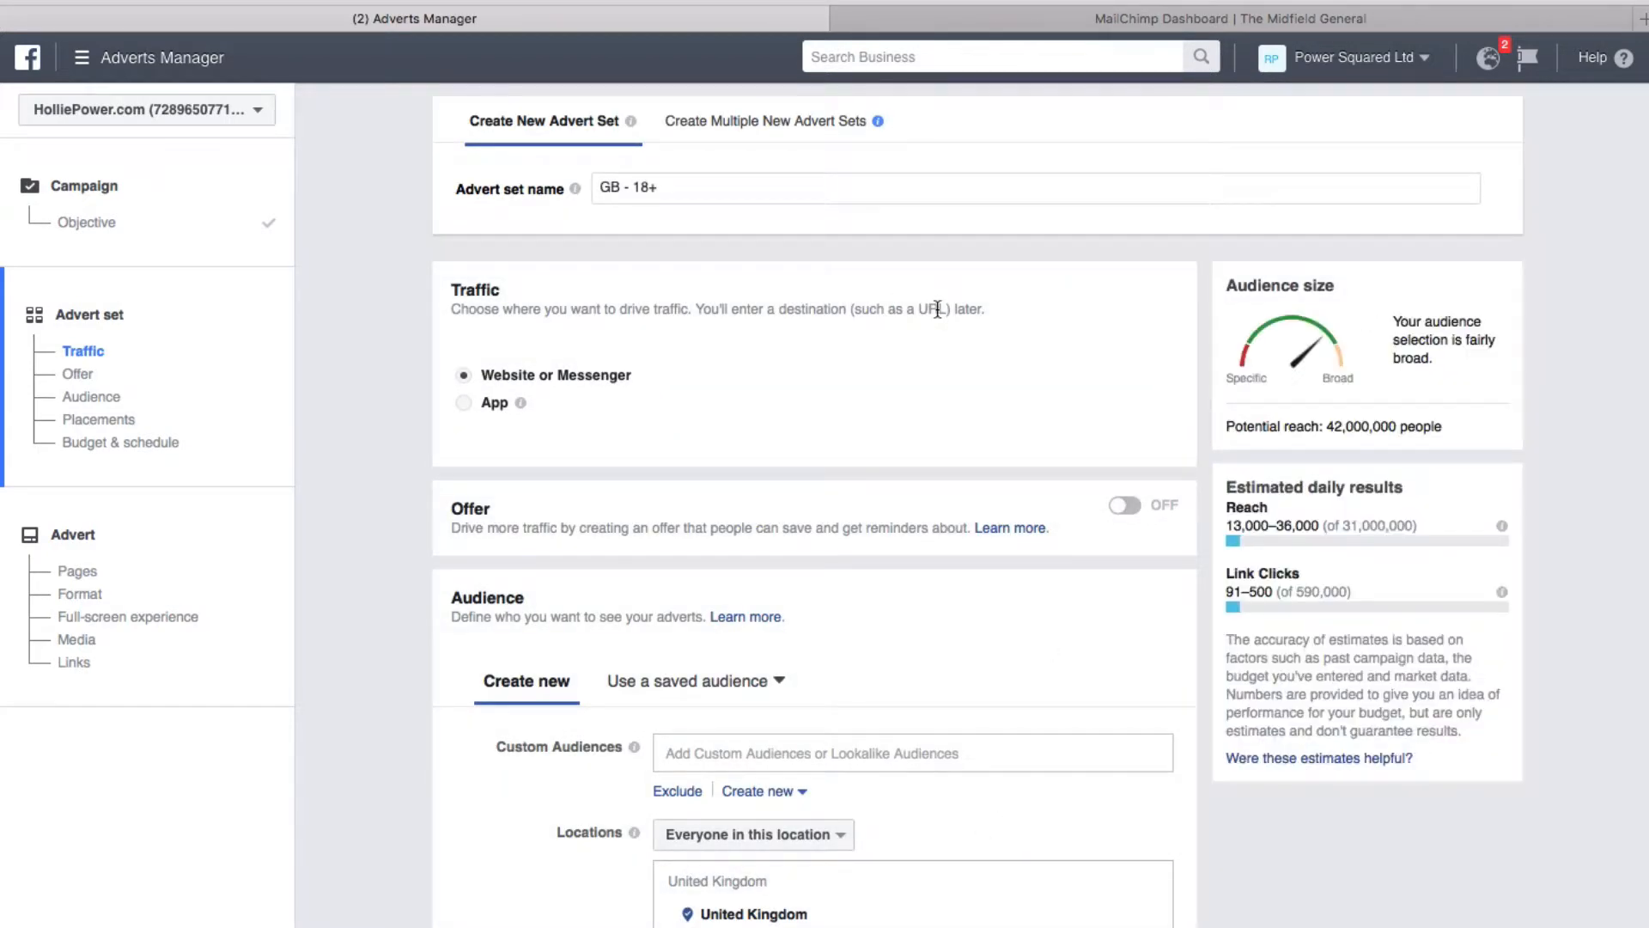
Review the existing Custom Audiences in the Audience section, then show the Create new audience options
scroll(937, 309, down, 5)
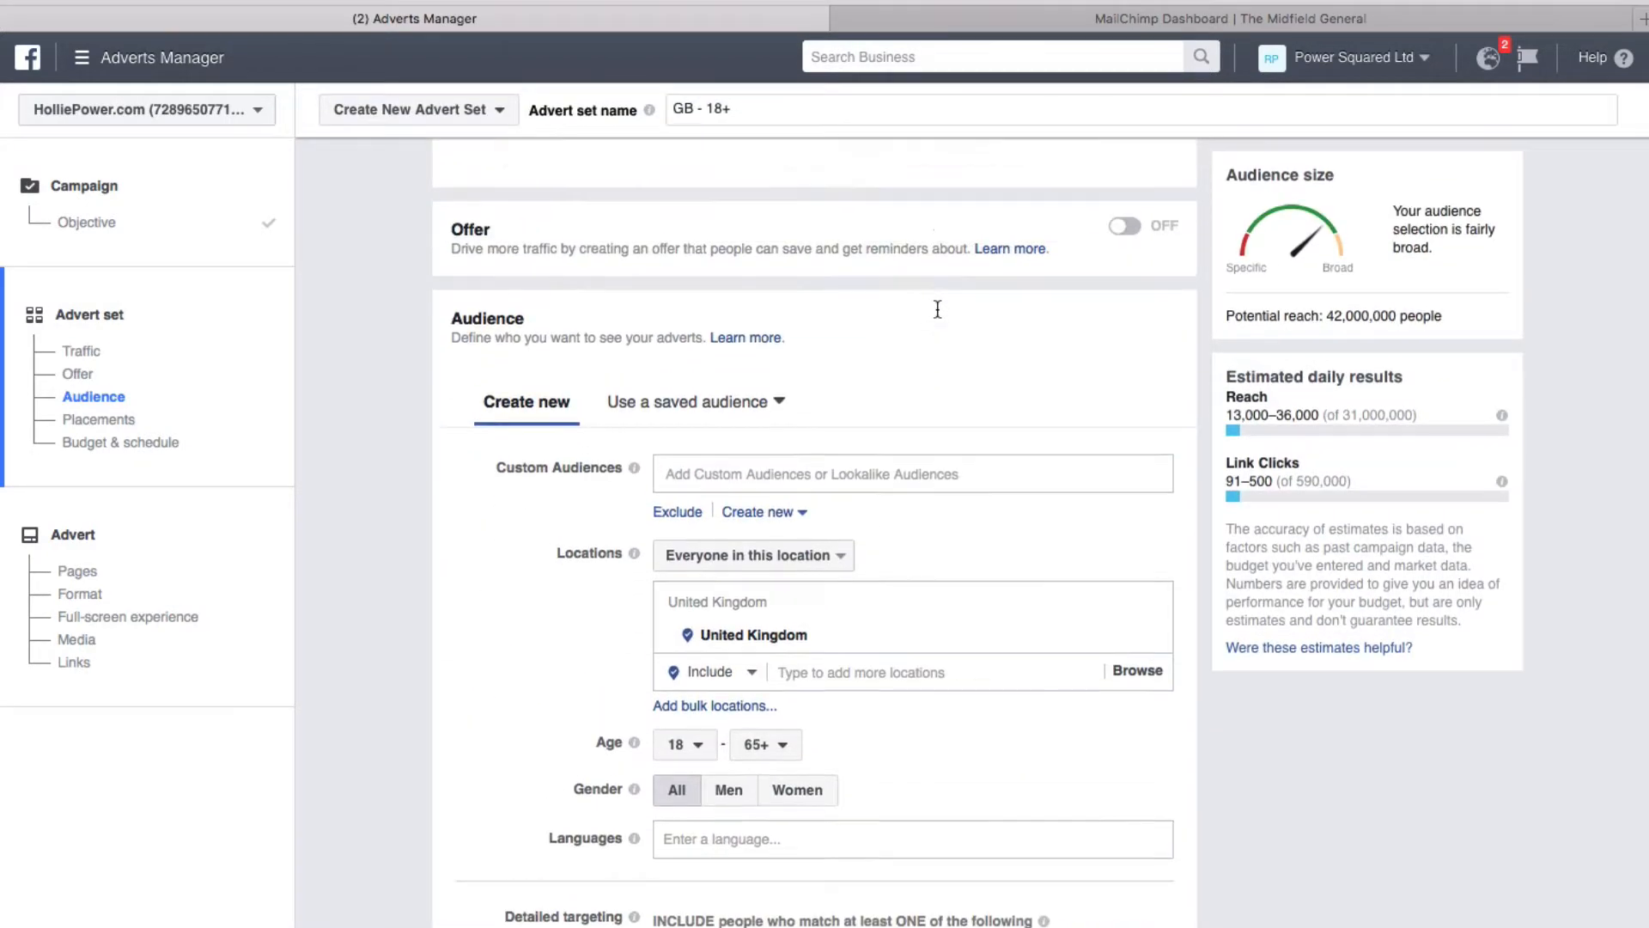
scroll(937, 309, down, 1)
scroll(937, 309, up, 1)
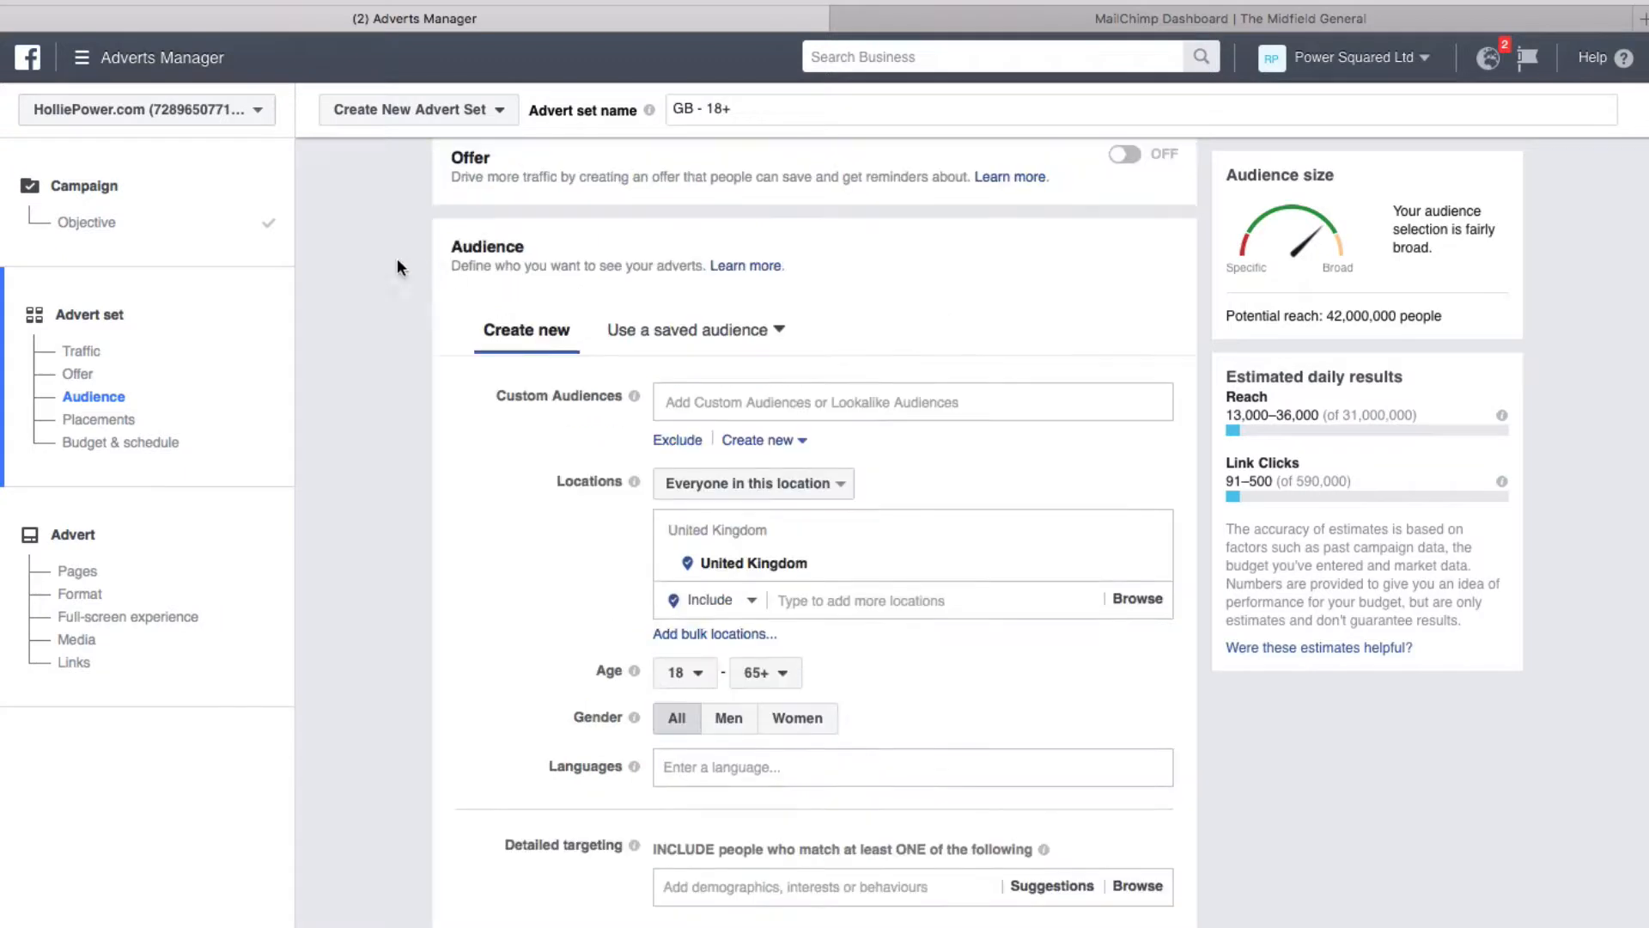
click(740, 401)
click(932, 445)
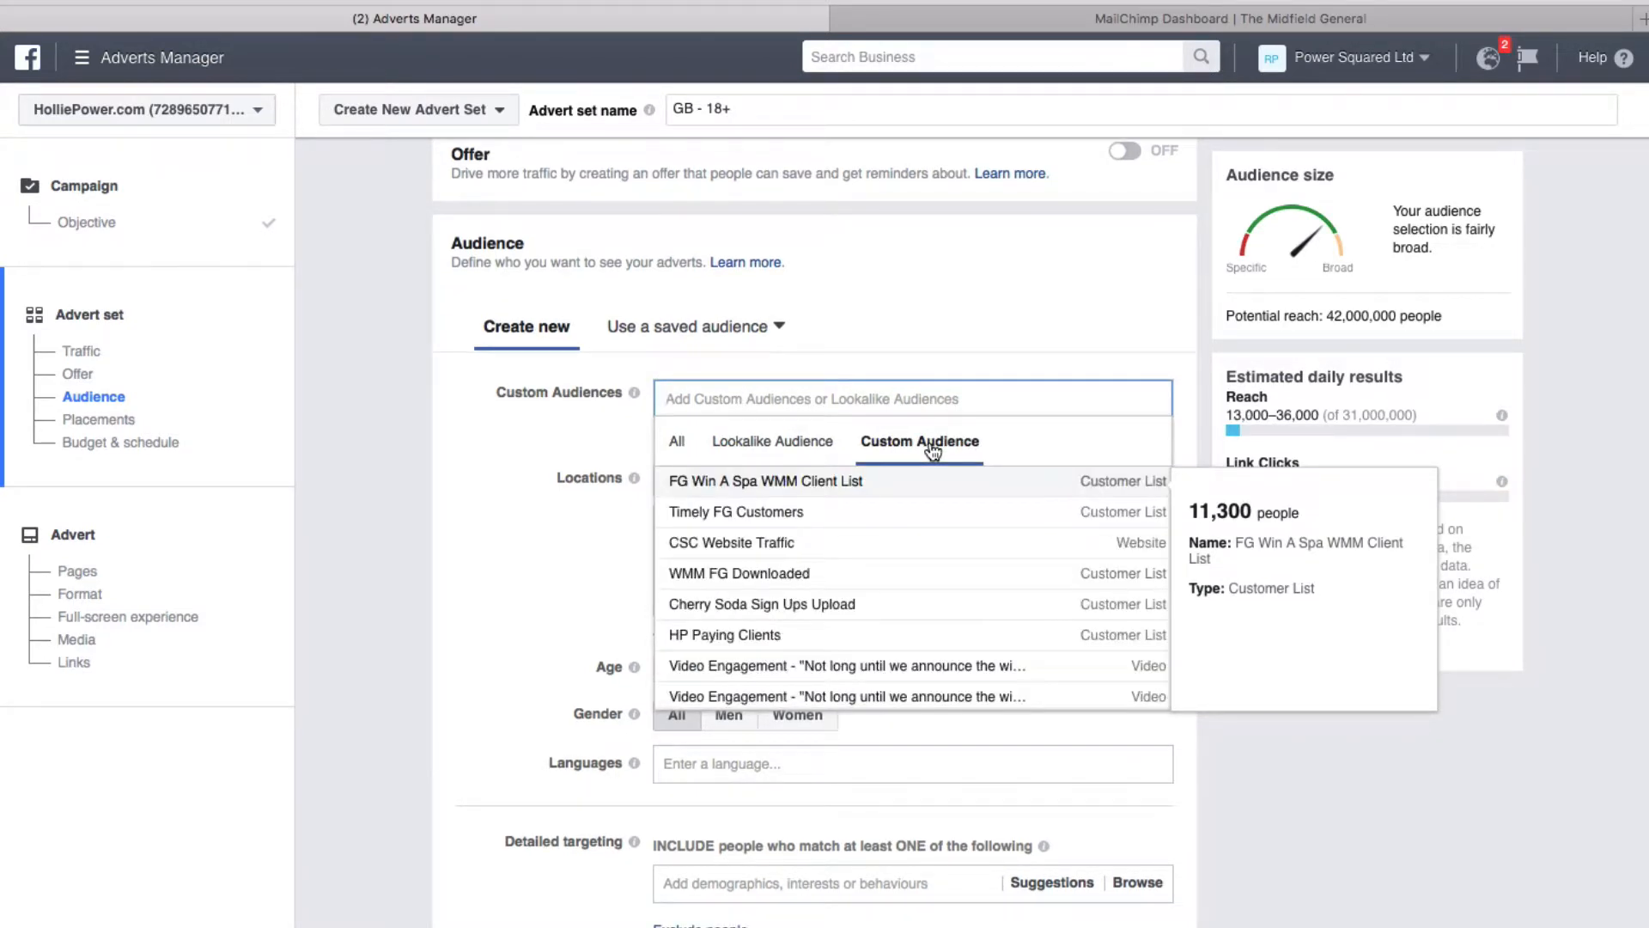
scroll(919, 504, down, 5)
scroll(860, 567, up, 5)
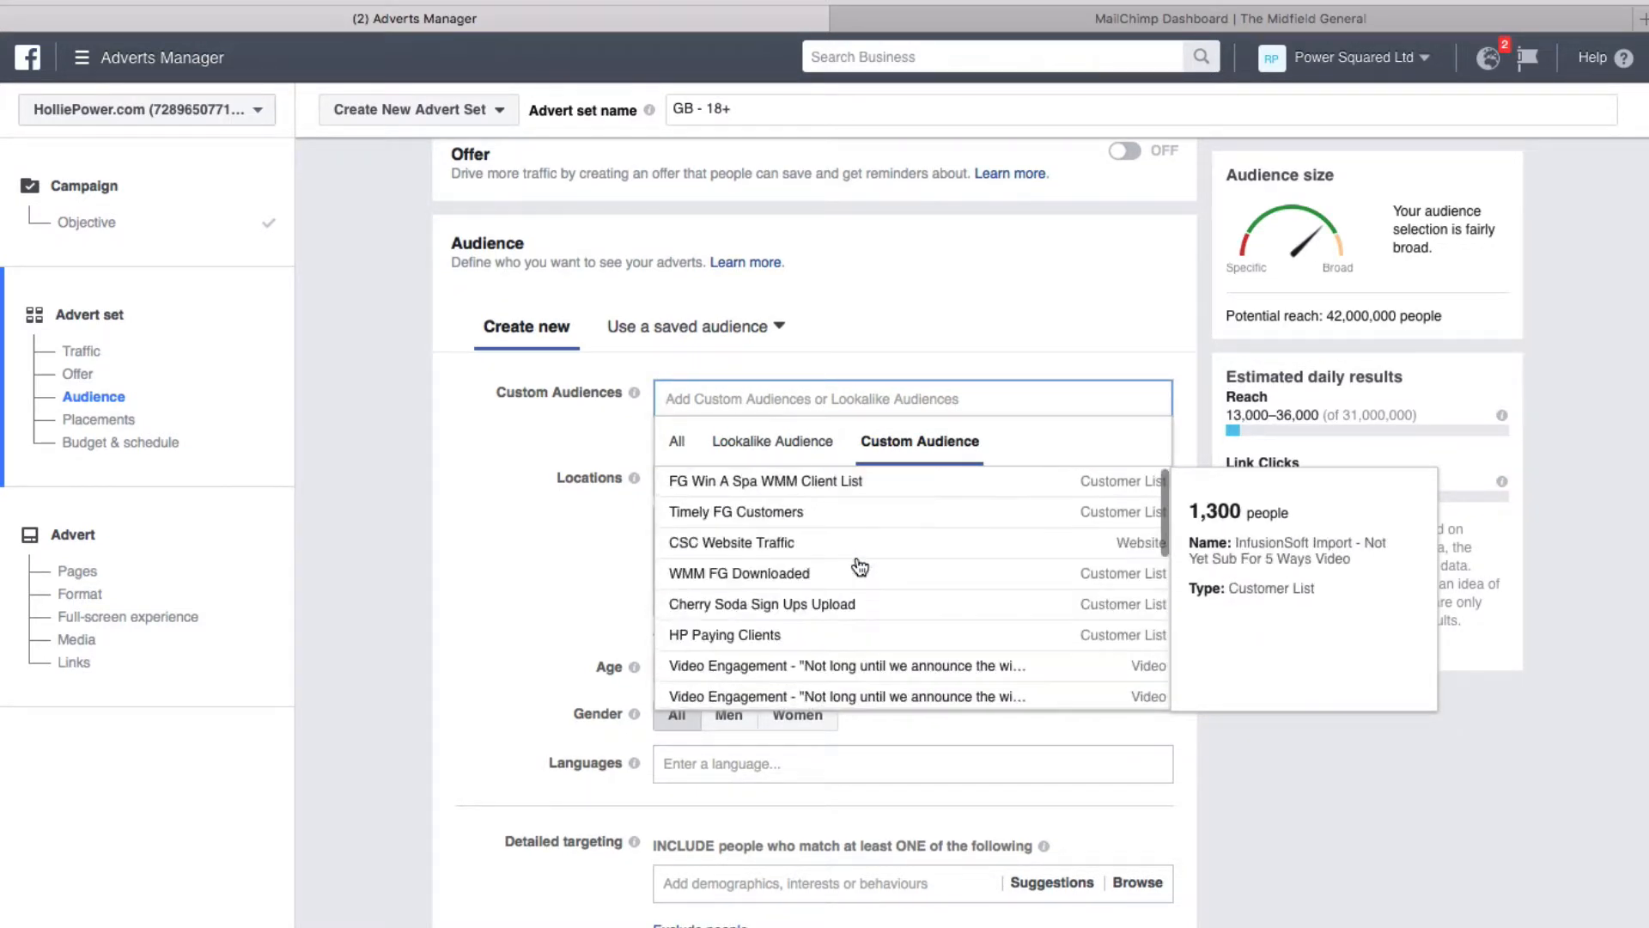
click(935, 322)
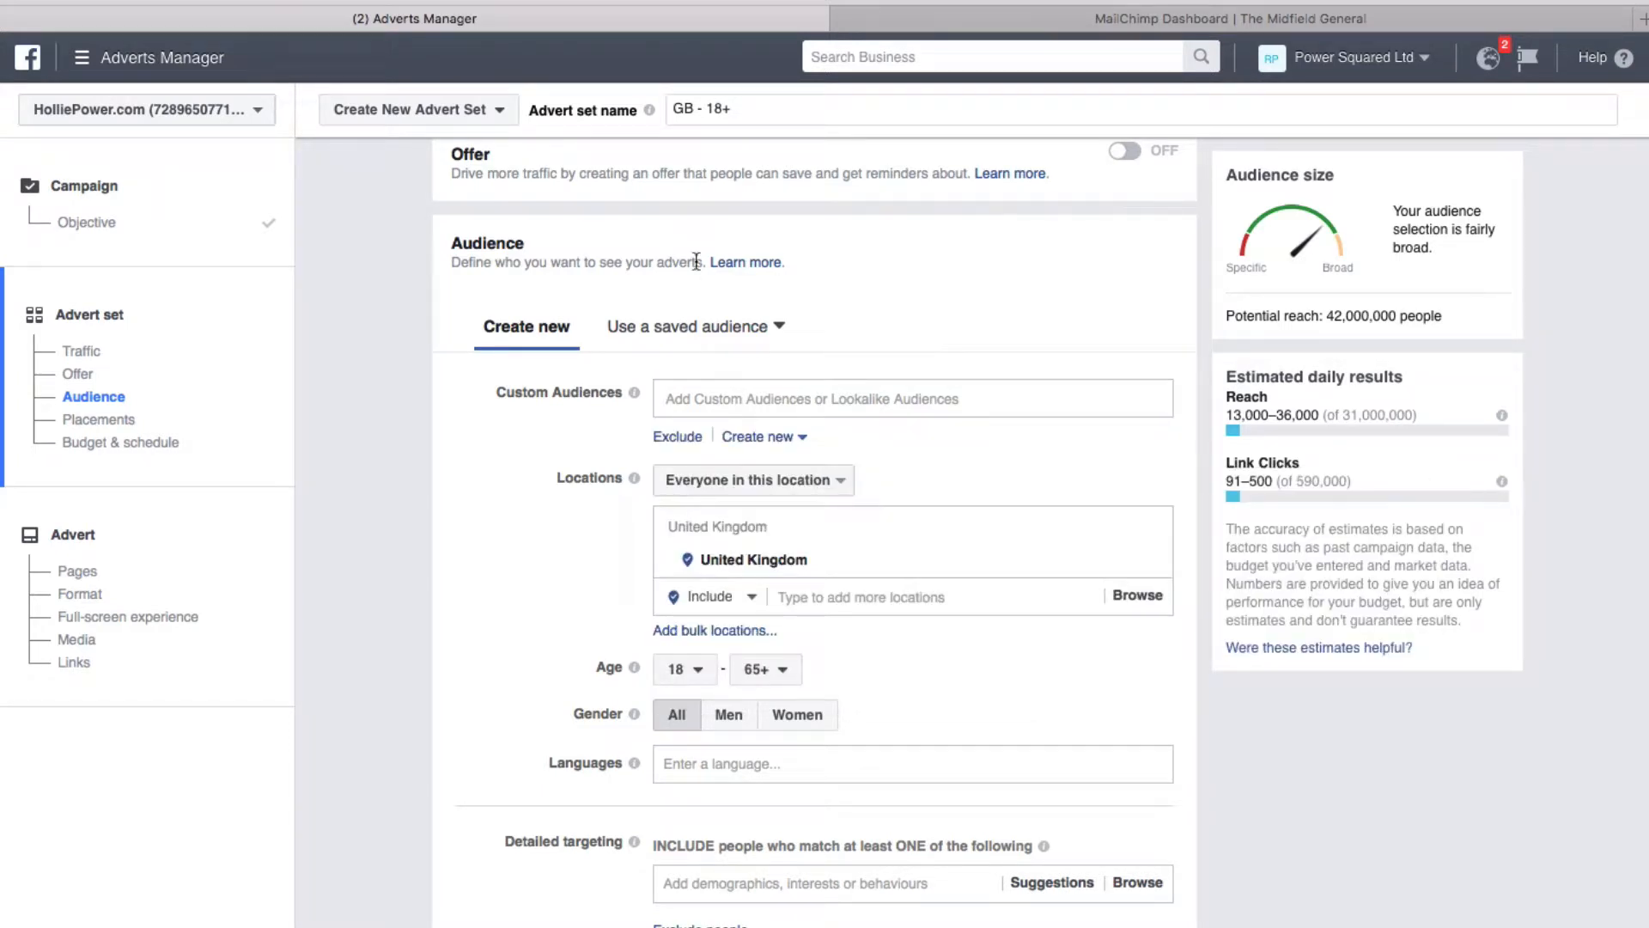
click(805, 440)
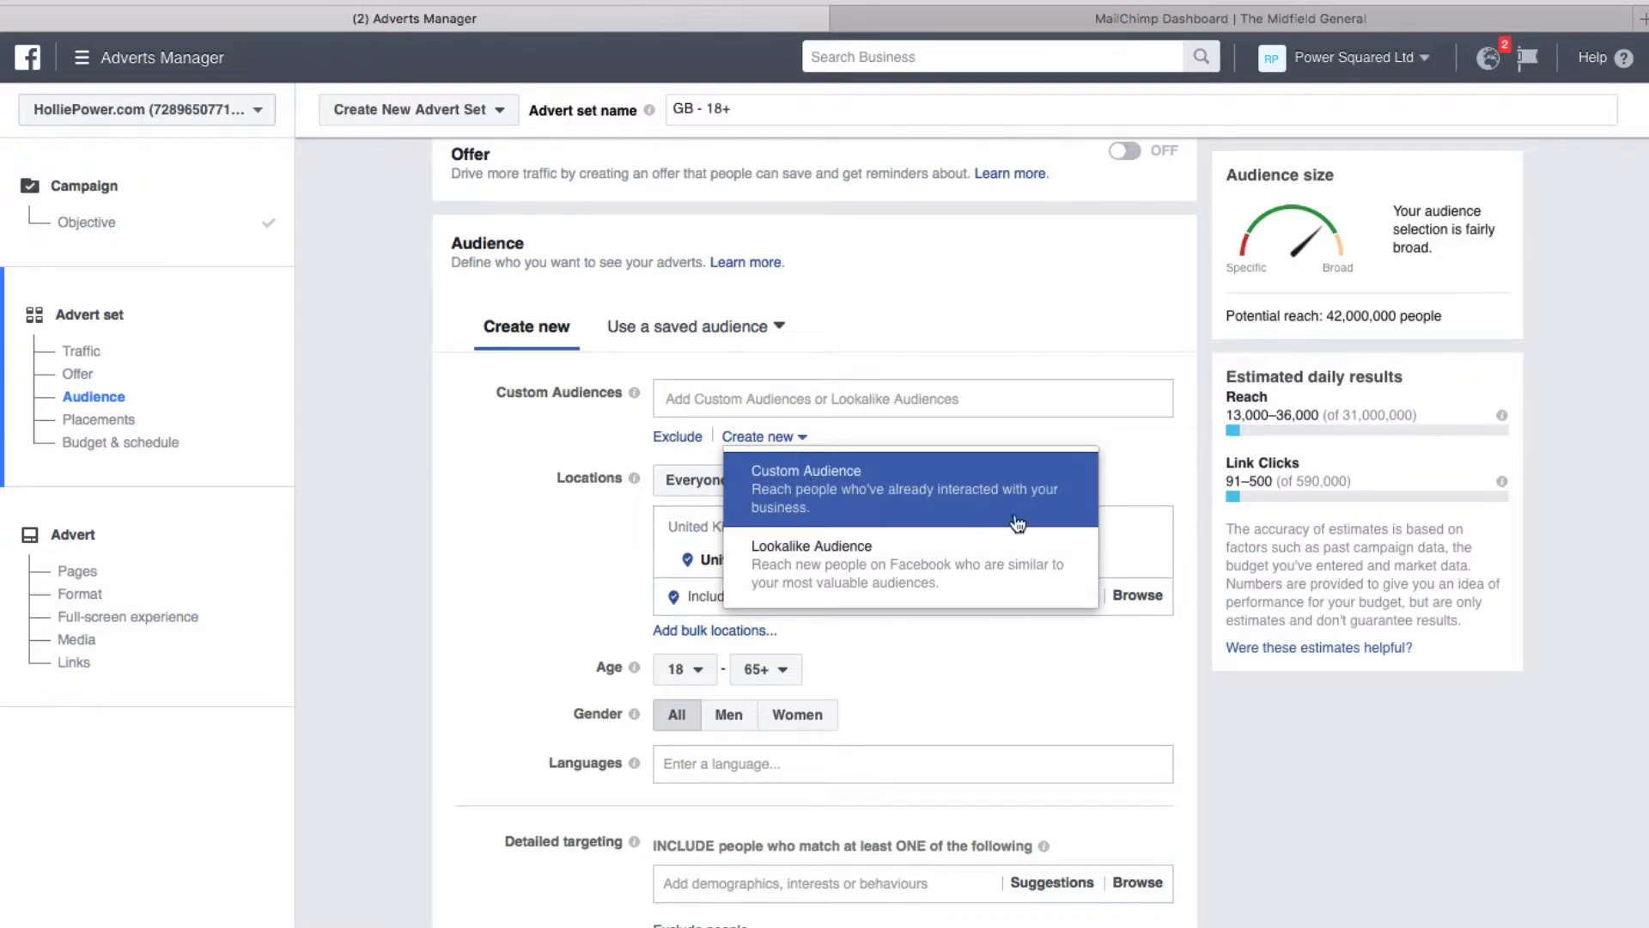
Start a Customer file Custom Audience up to the file upload, then switch to MailChimp
click(893, 510)
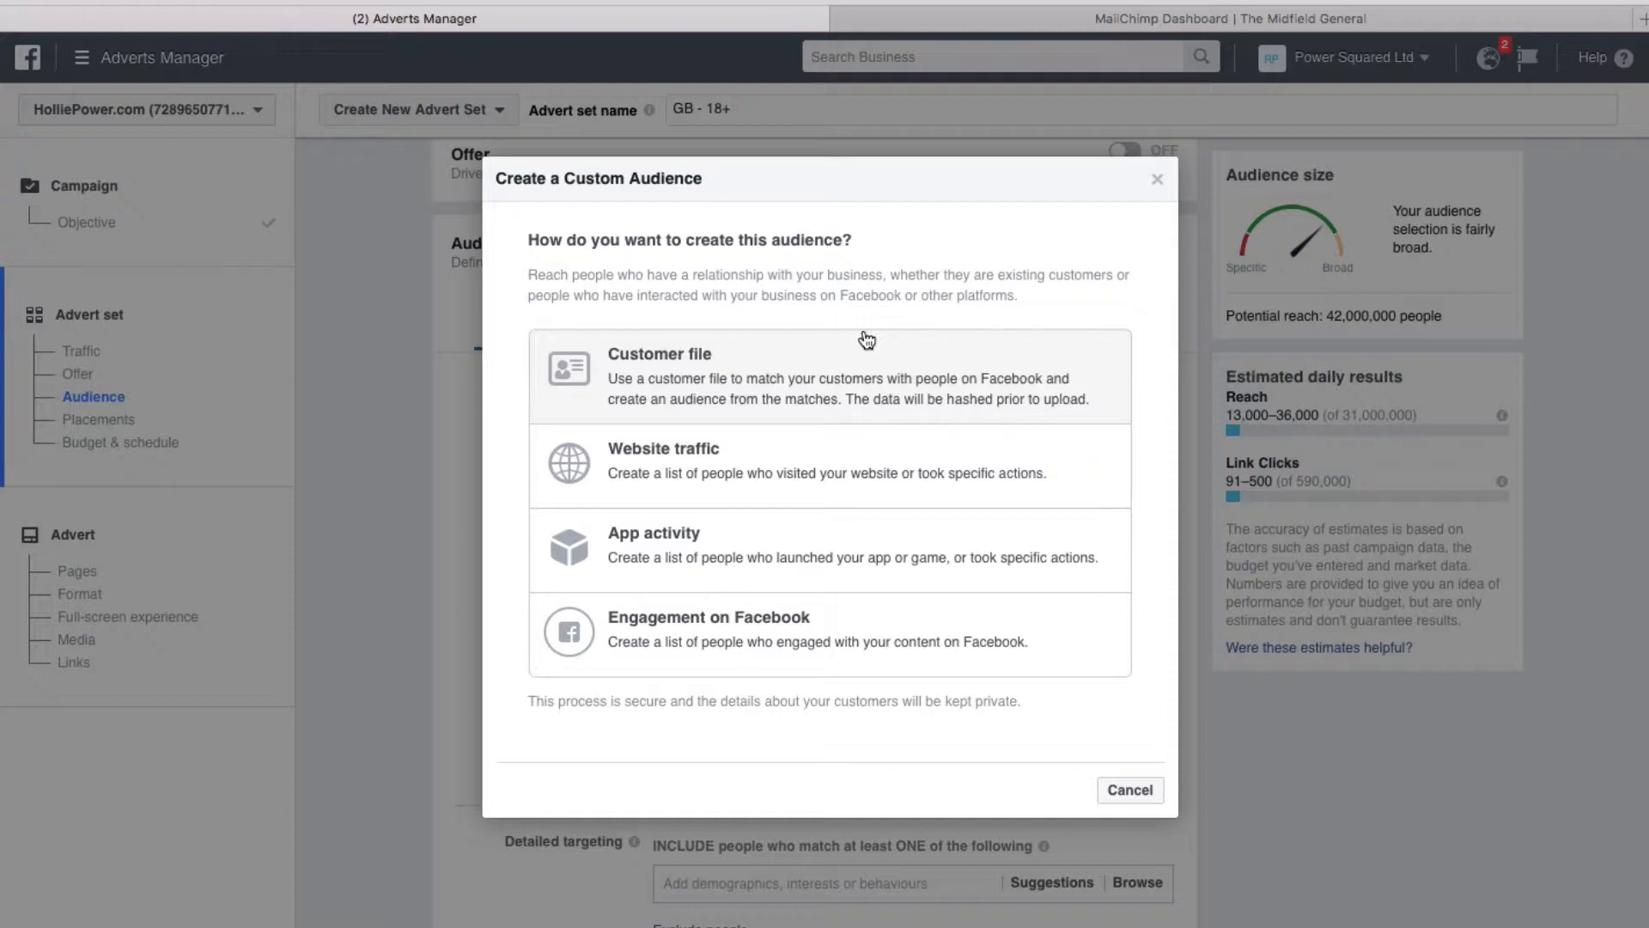
click(679, 374)
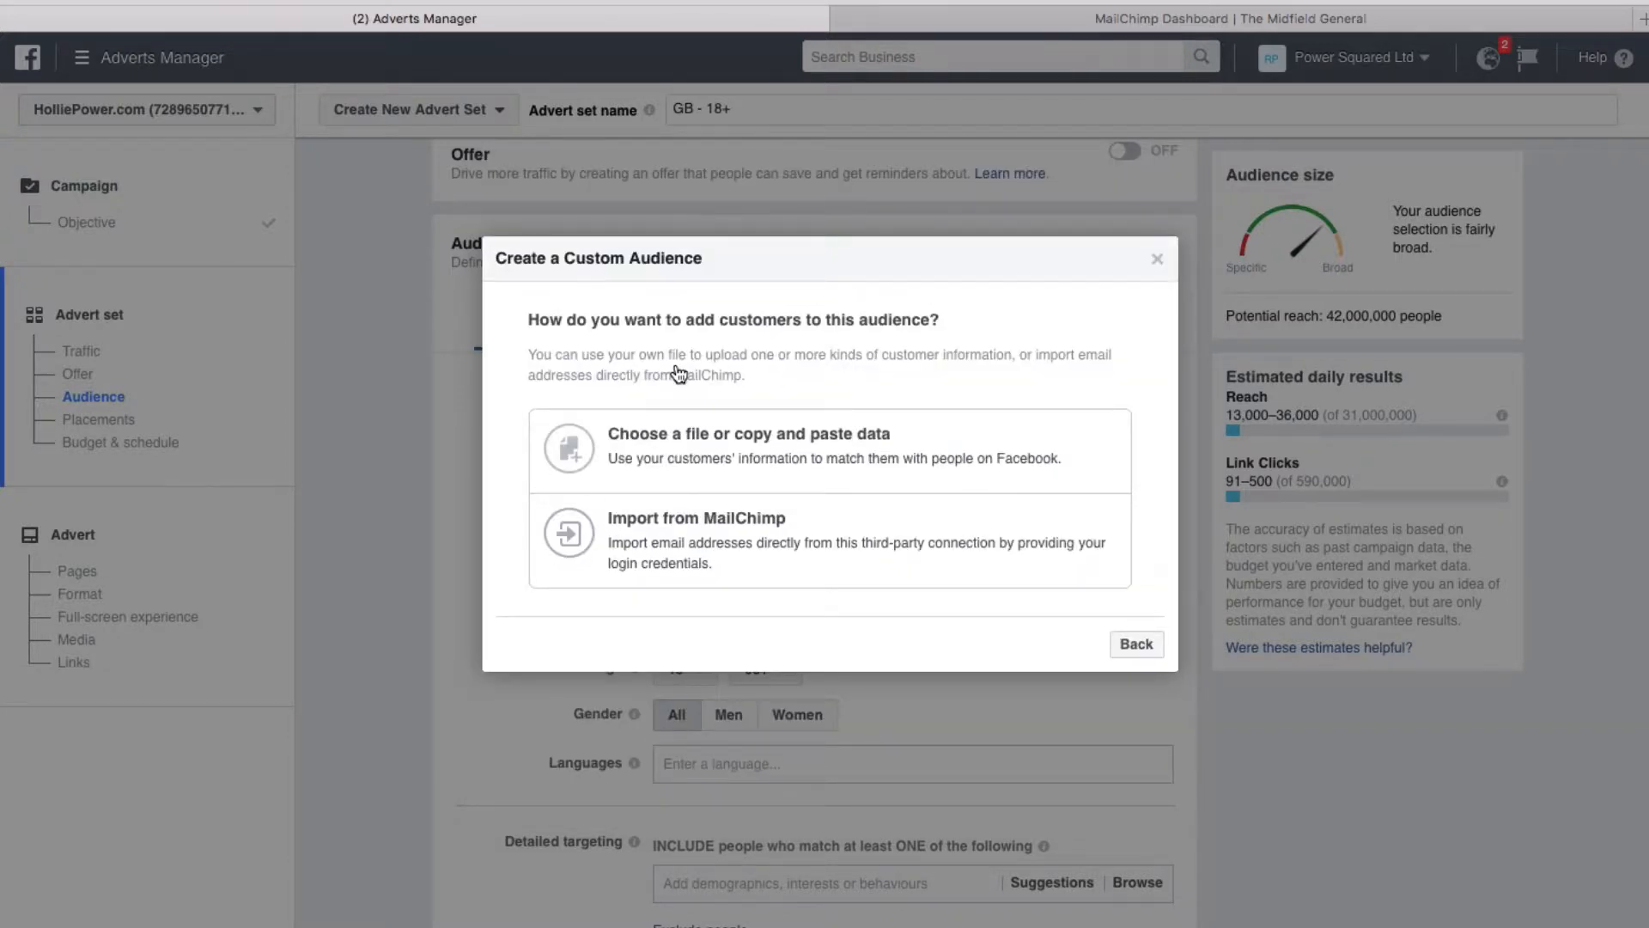
click(744, 442)
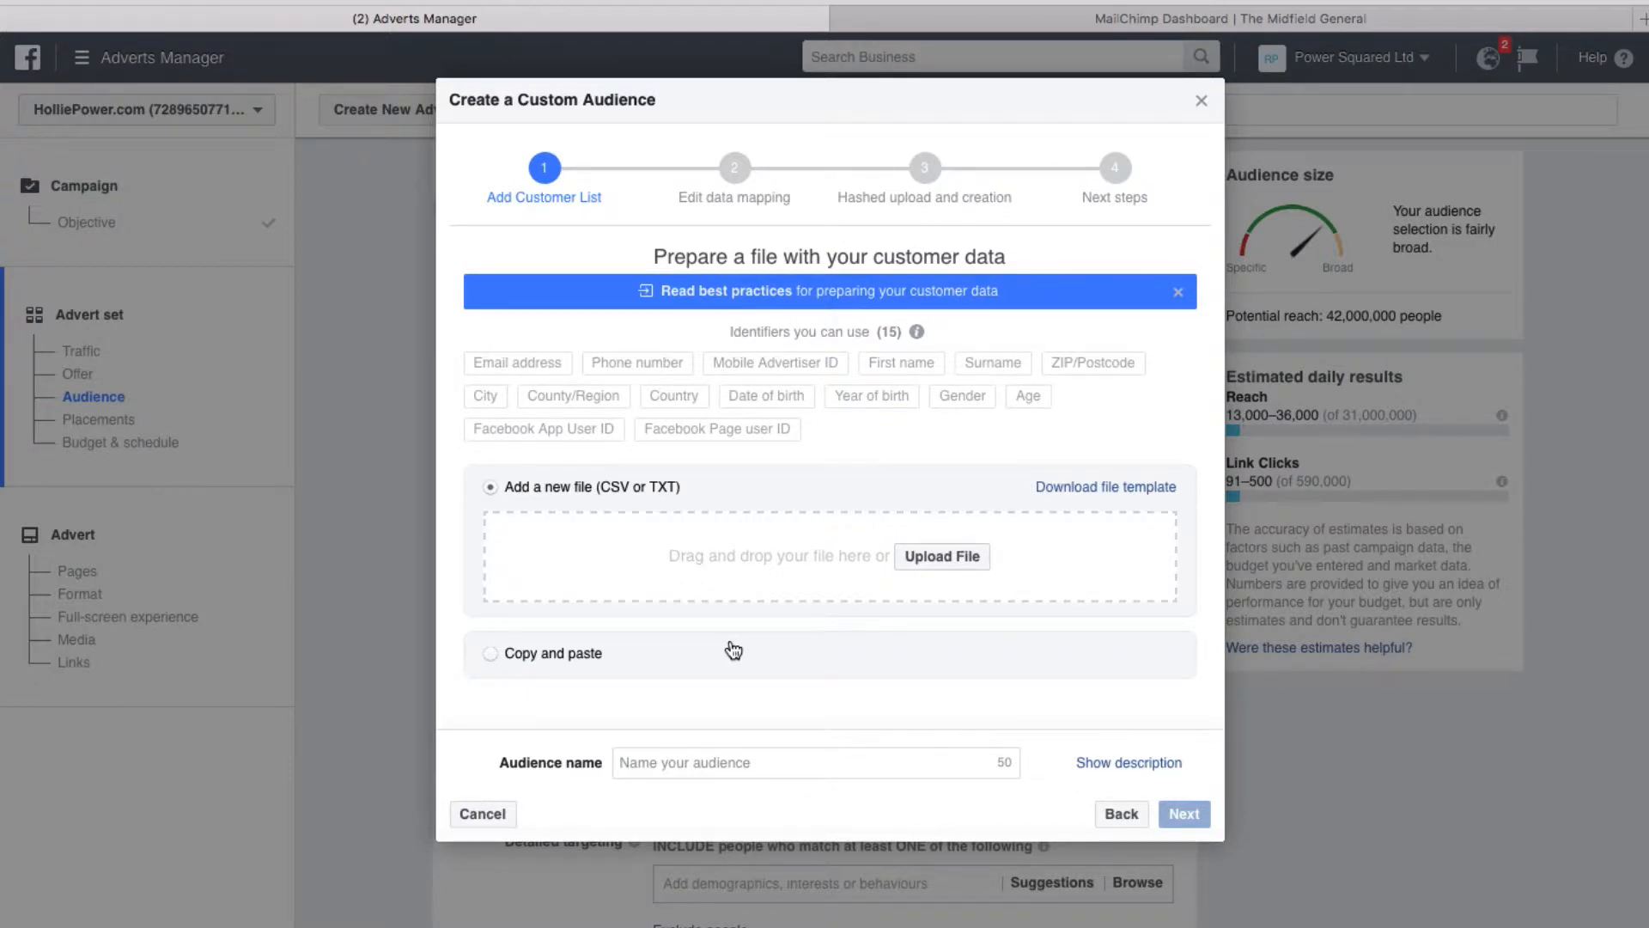
click(1280, 22)
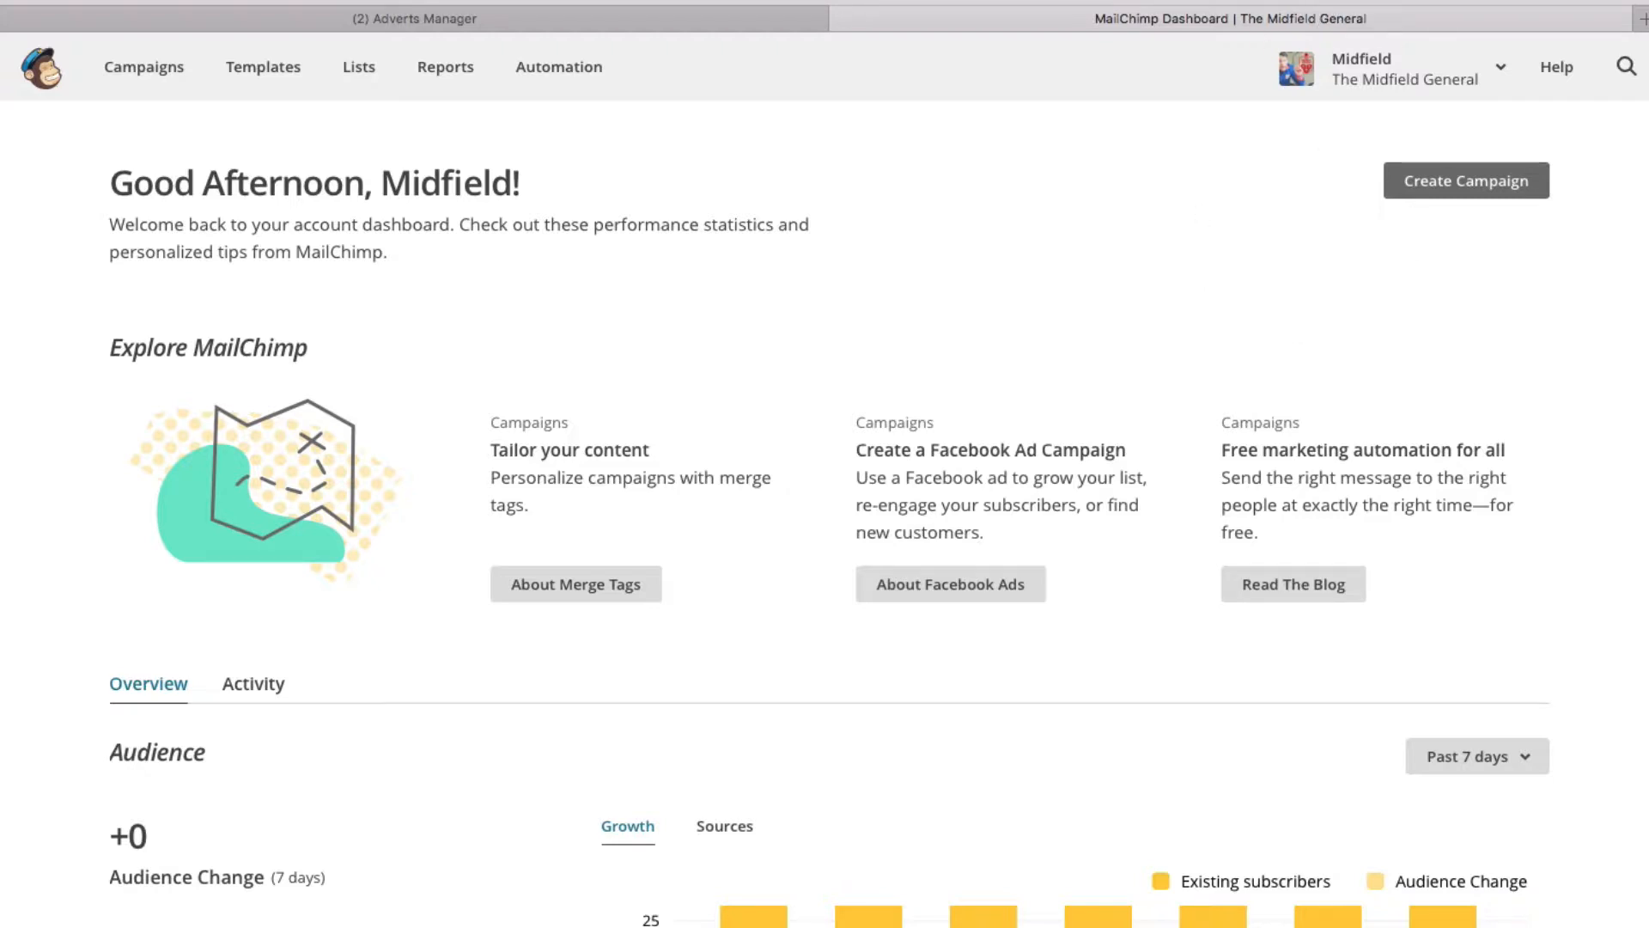
Download the Killer Football list's Member Export as a CSV, then return to Adverts Manager
click(358, 67)
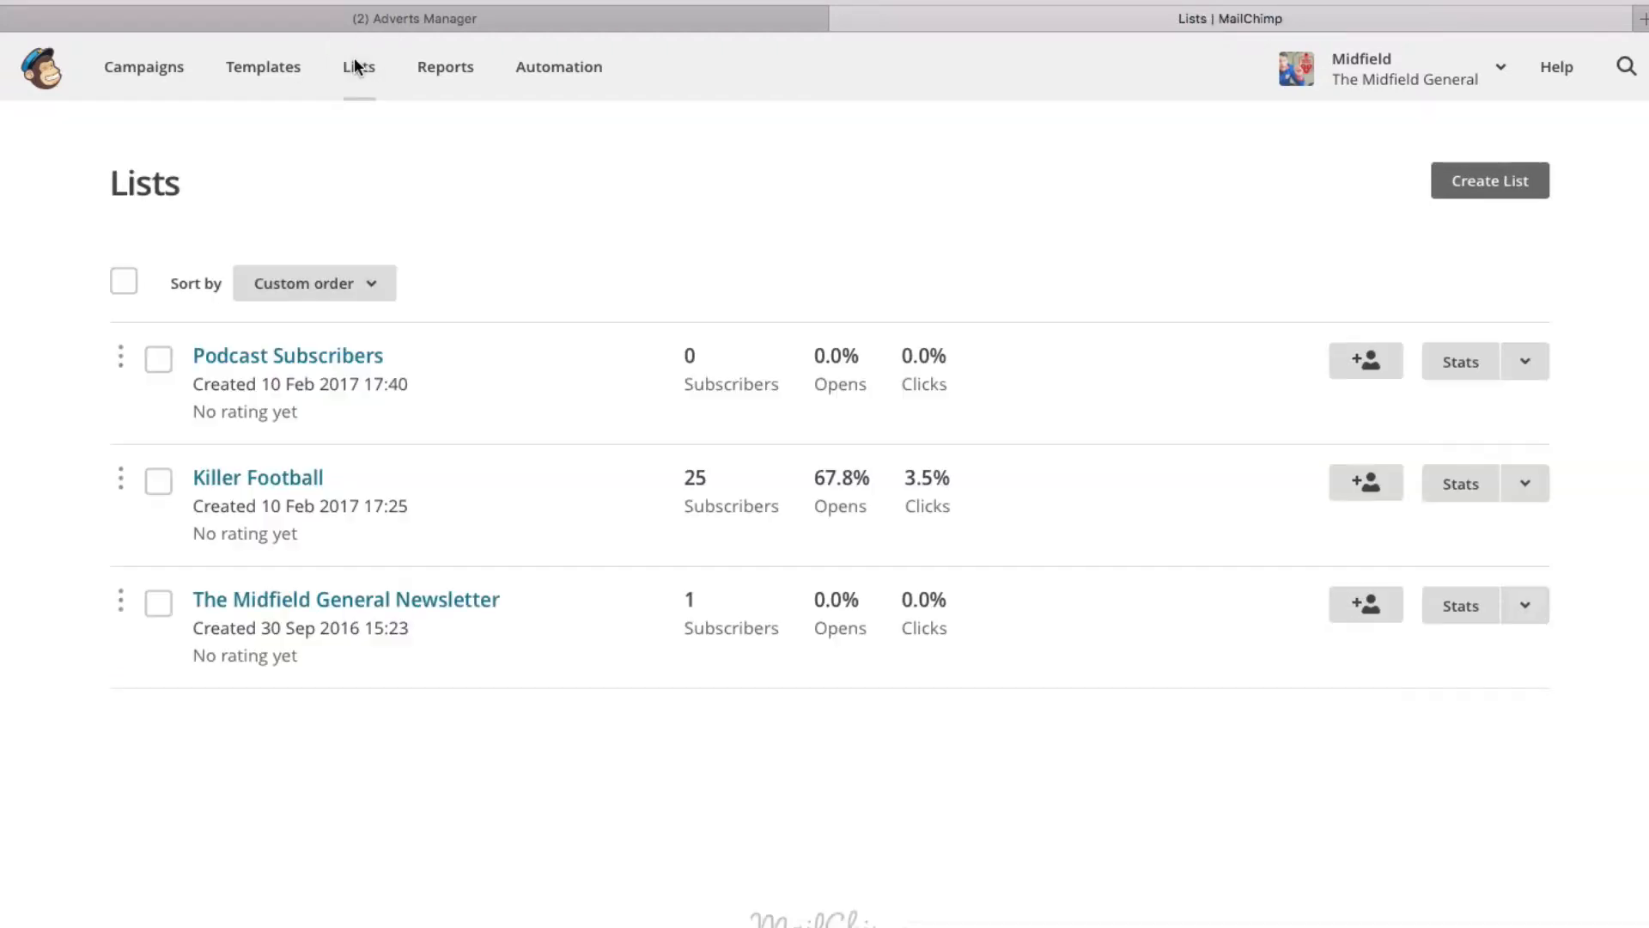
click(158, 482)
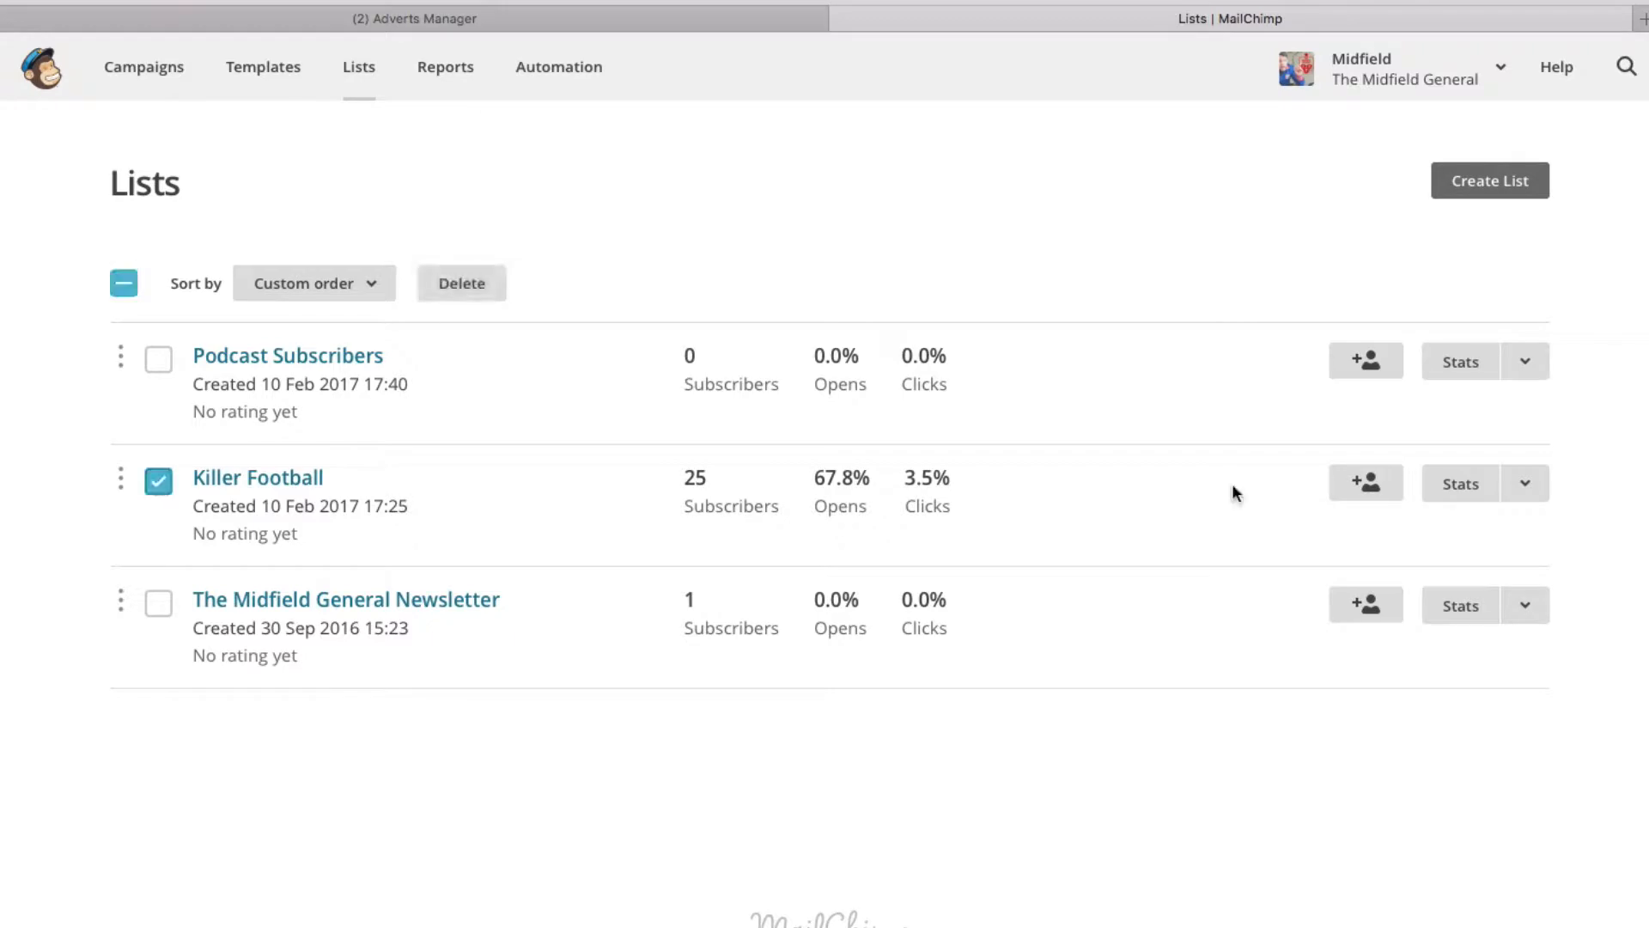
click(1529, 486)
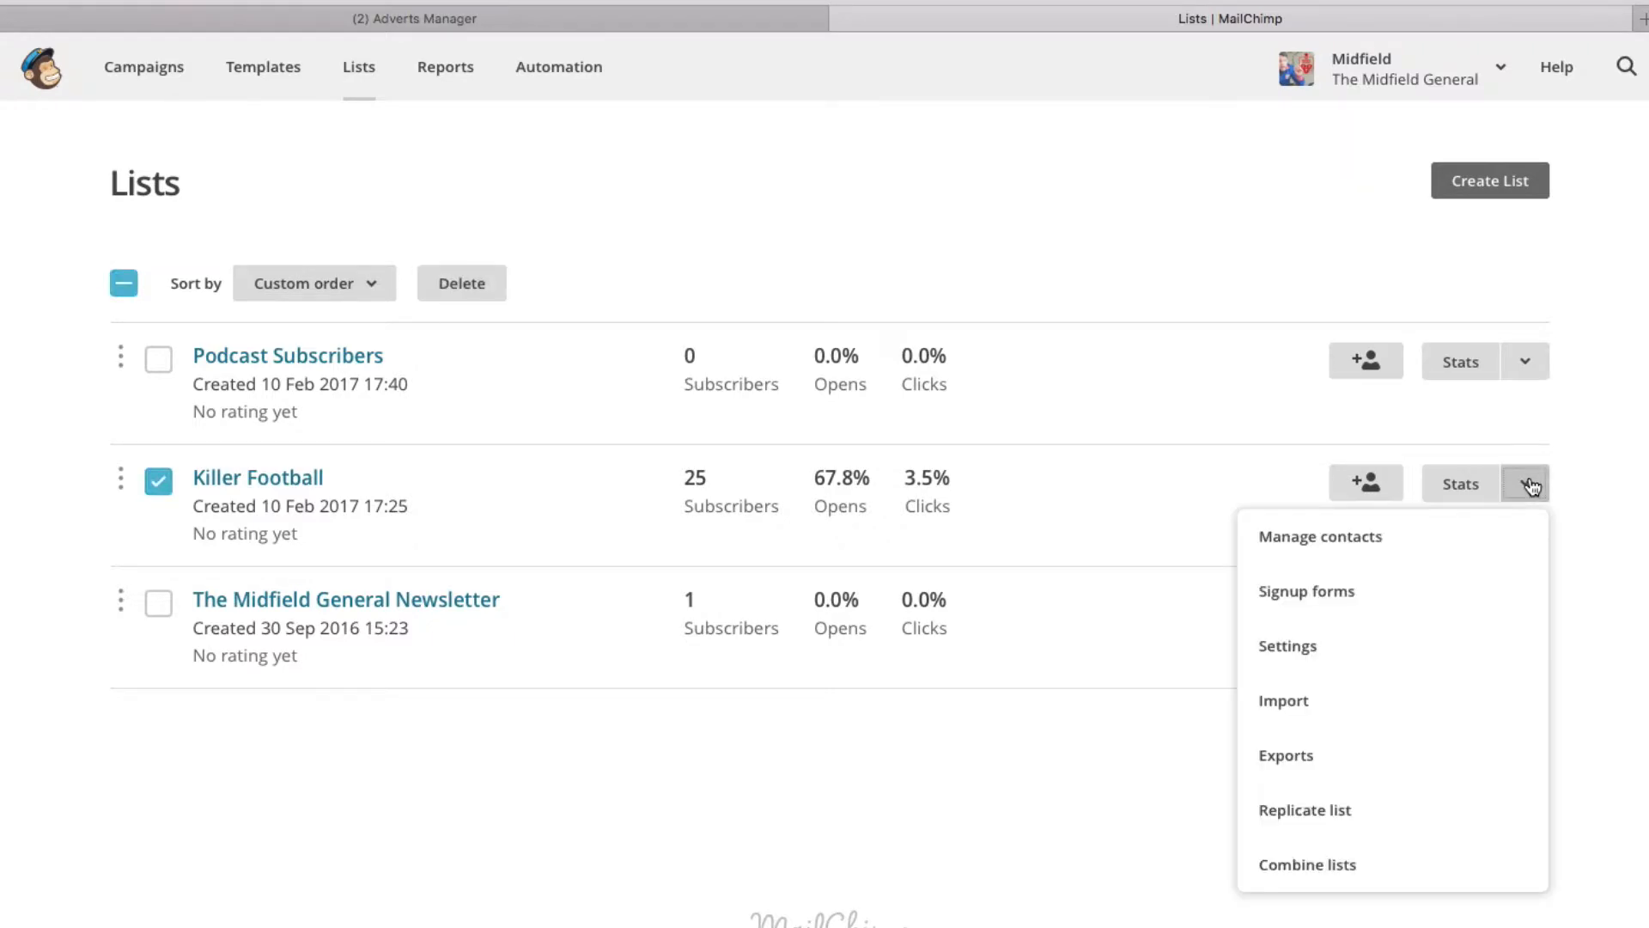
click(1309, 772)
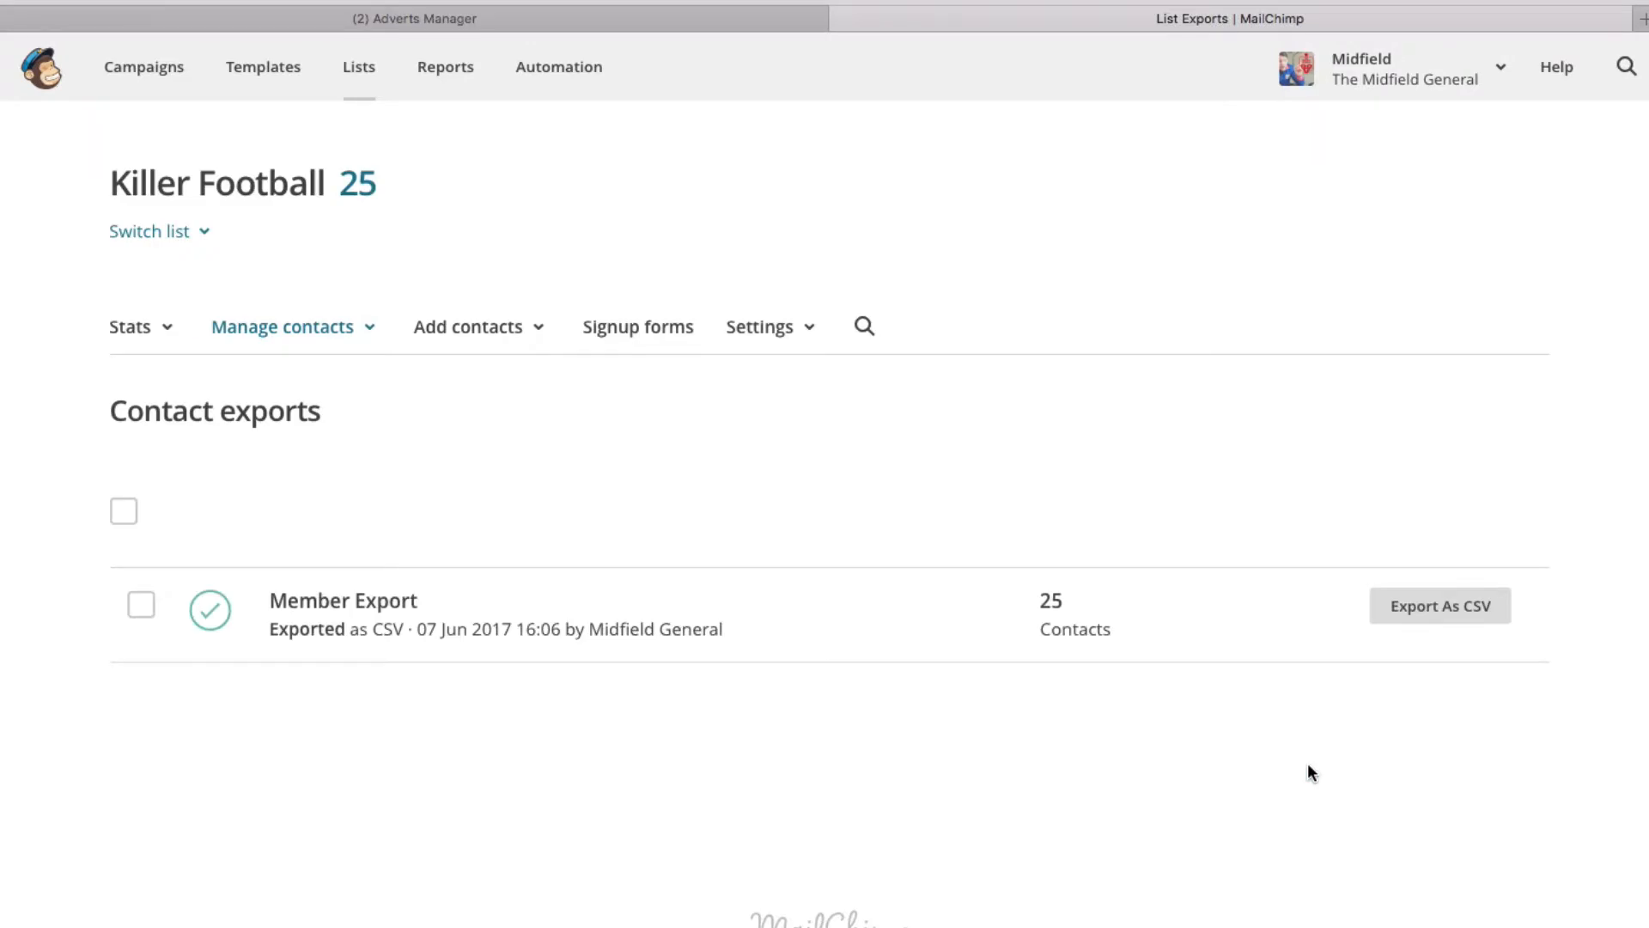
click(139, 606)
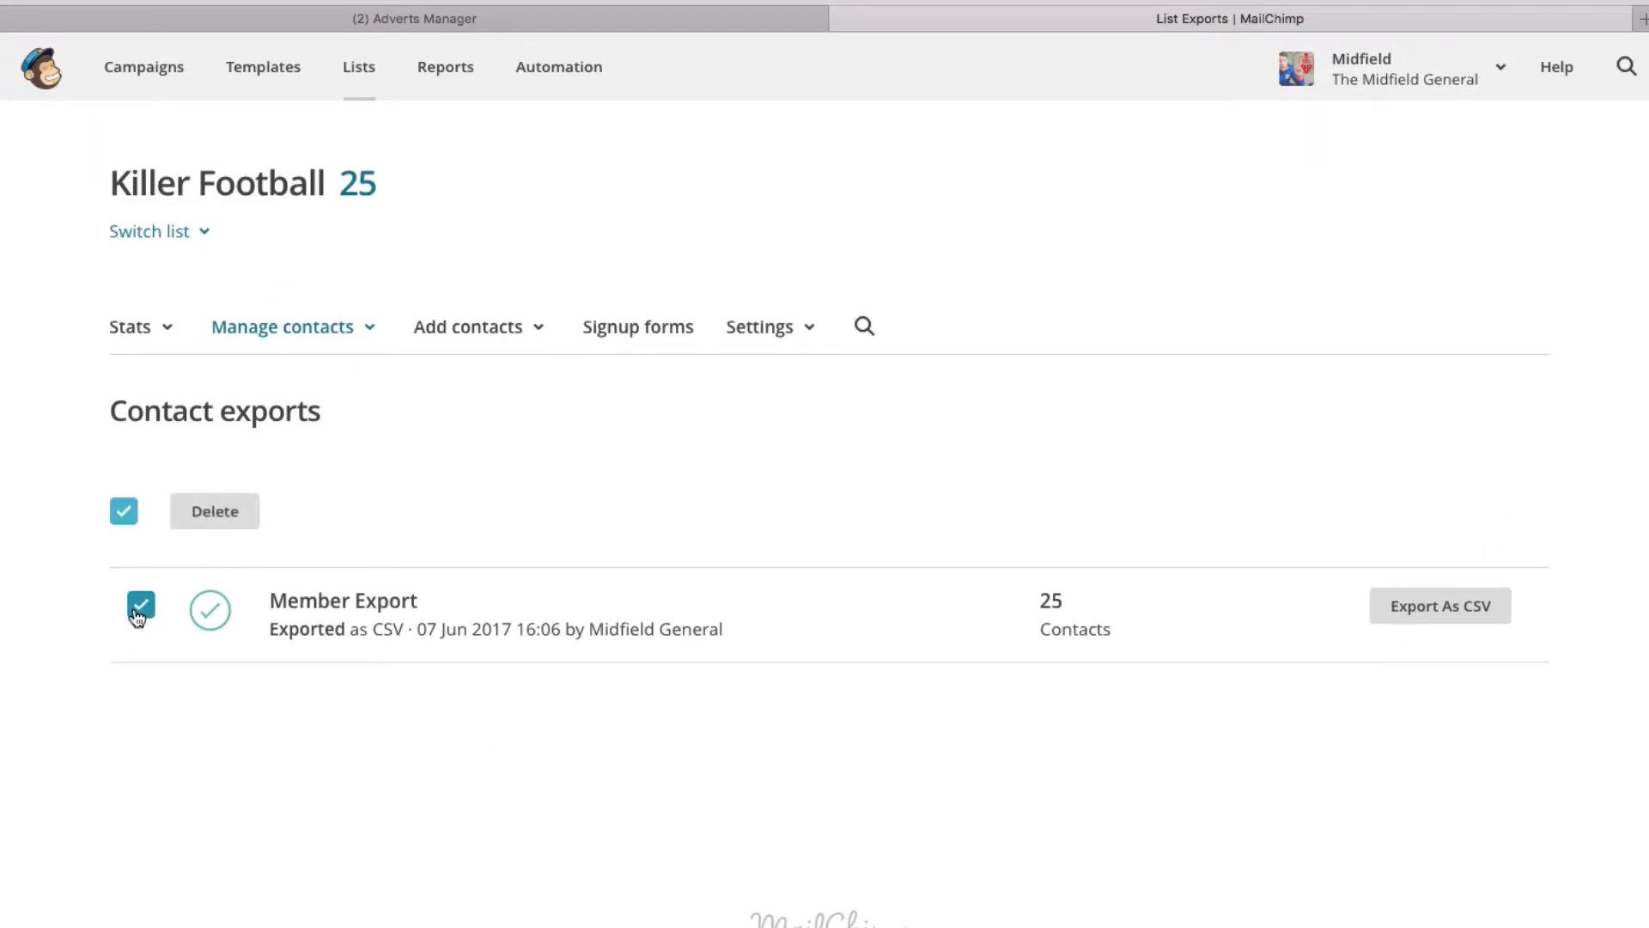
click(1485, 595)
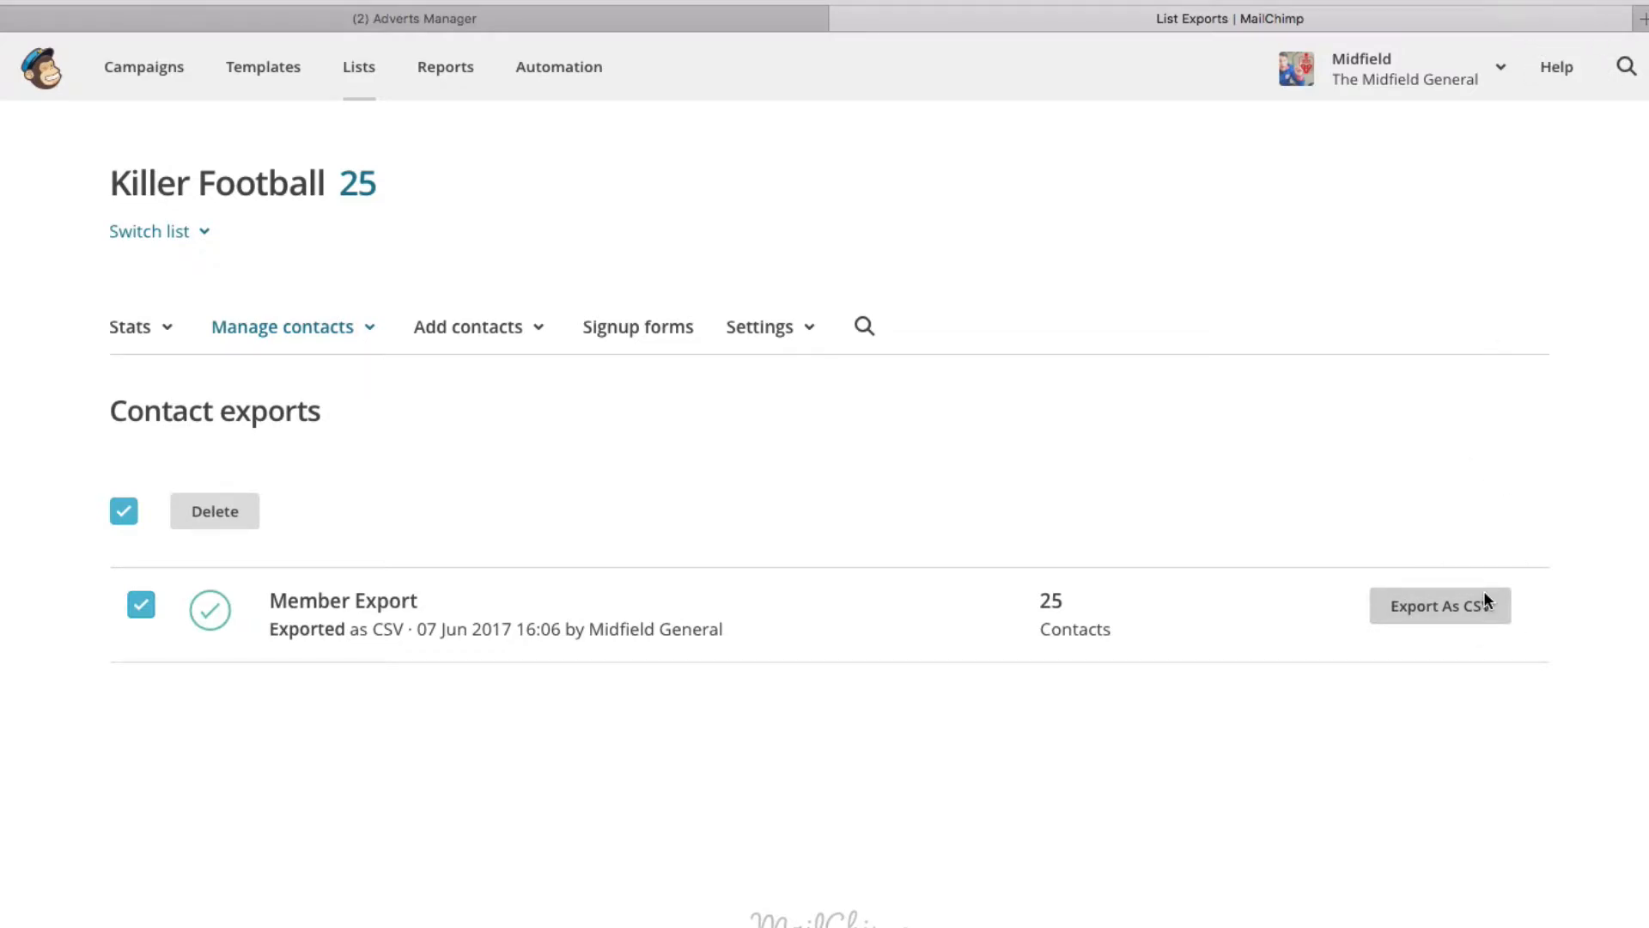
click(323, 19)
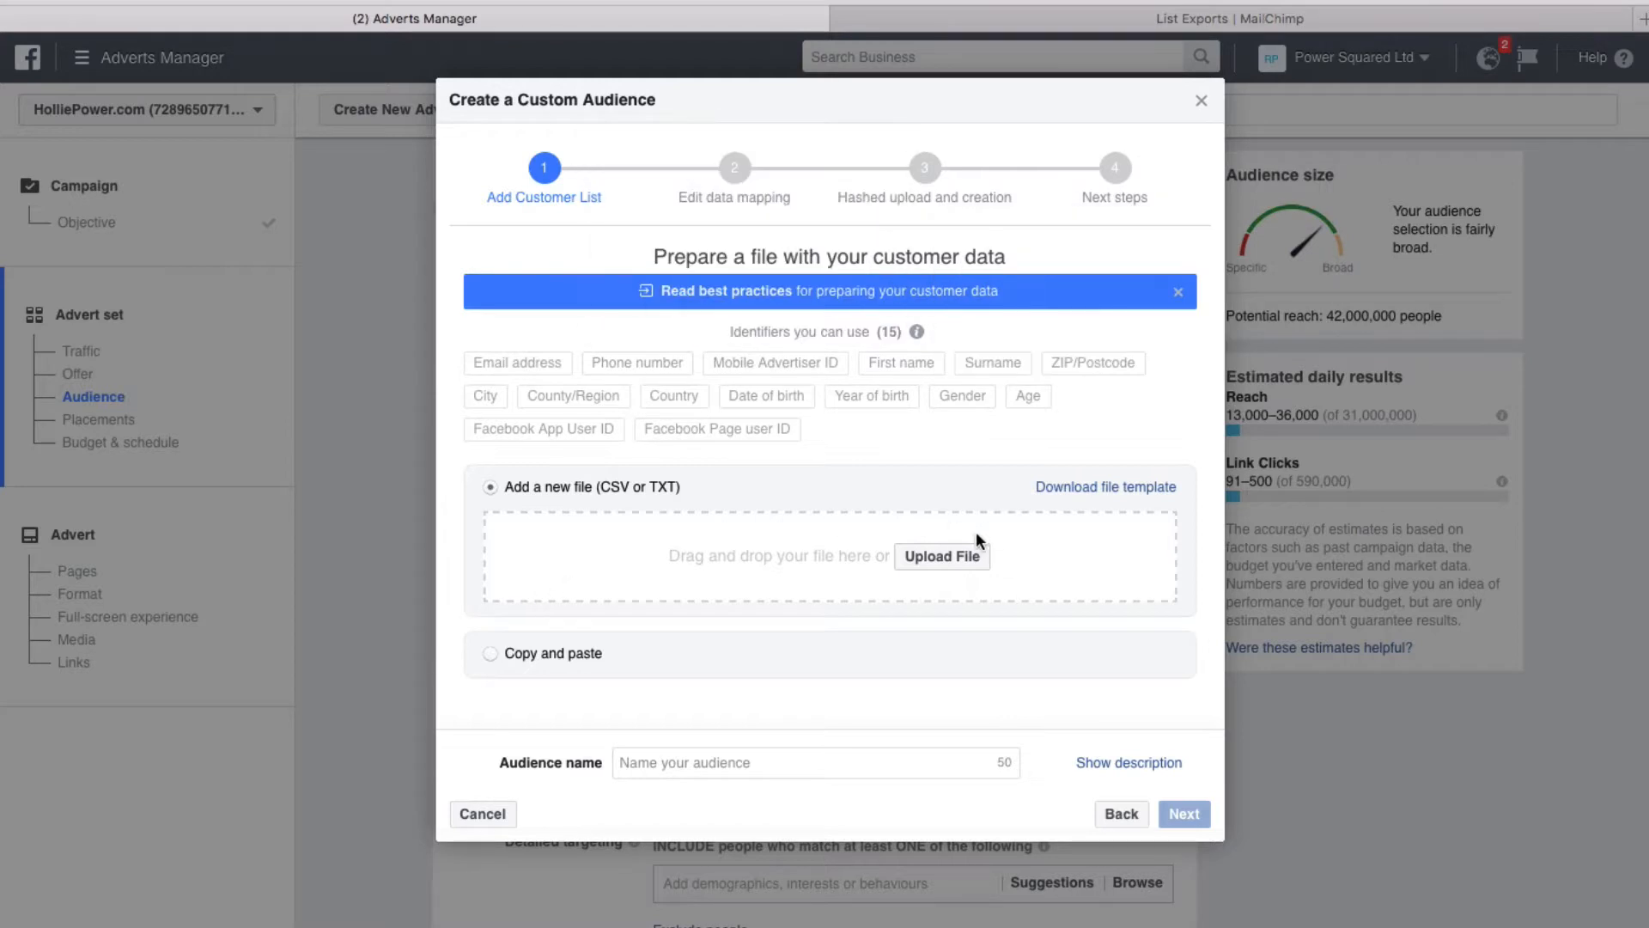
Upload subscribed_members_export_97e33ec985.csv from the Downloads folder as the customer file
click(948, 558)
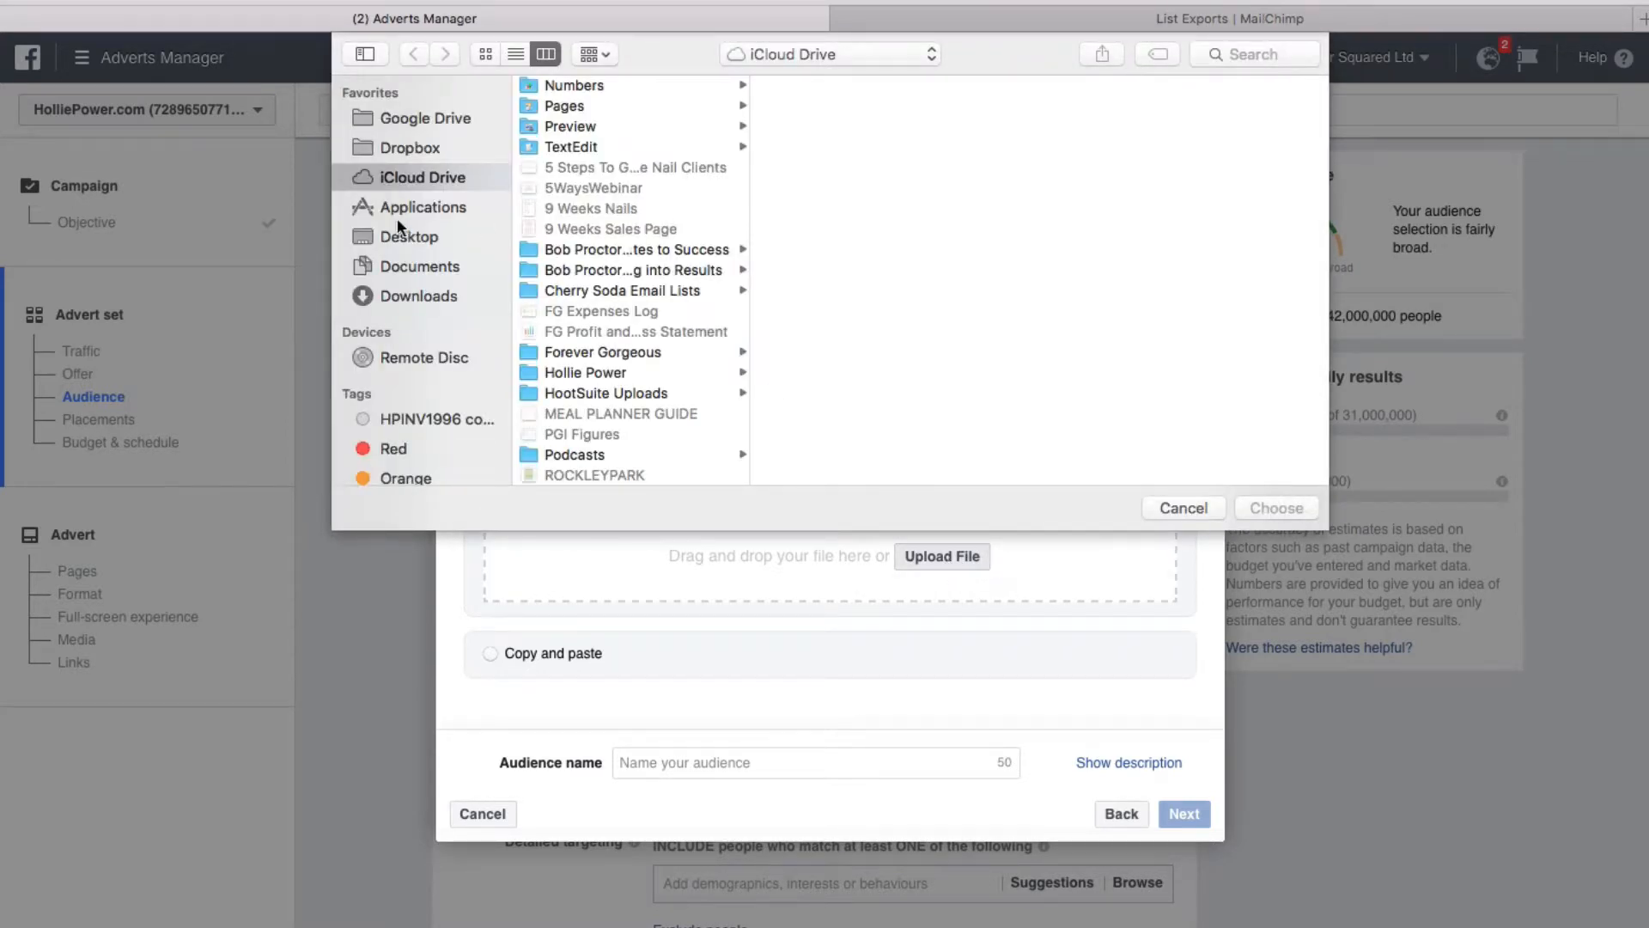
click(418, 294)
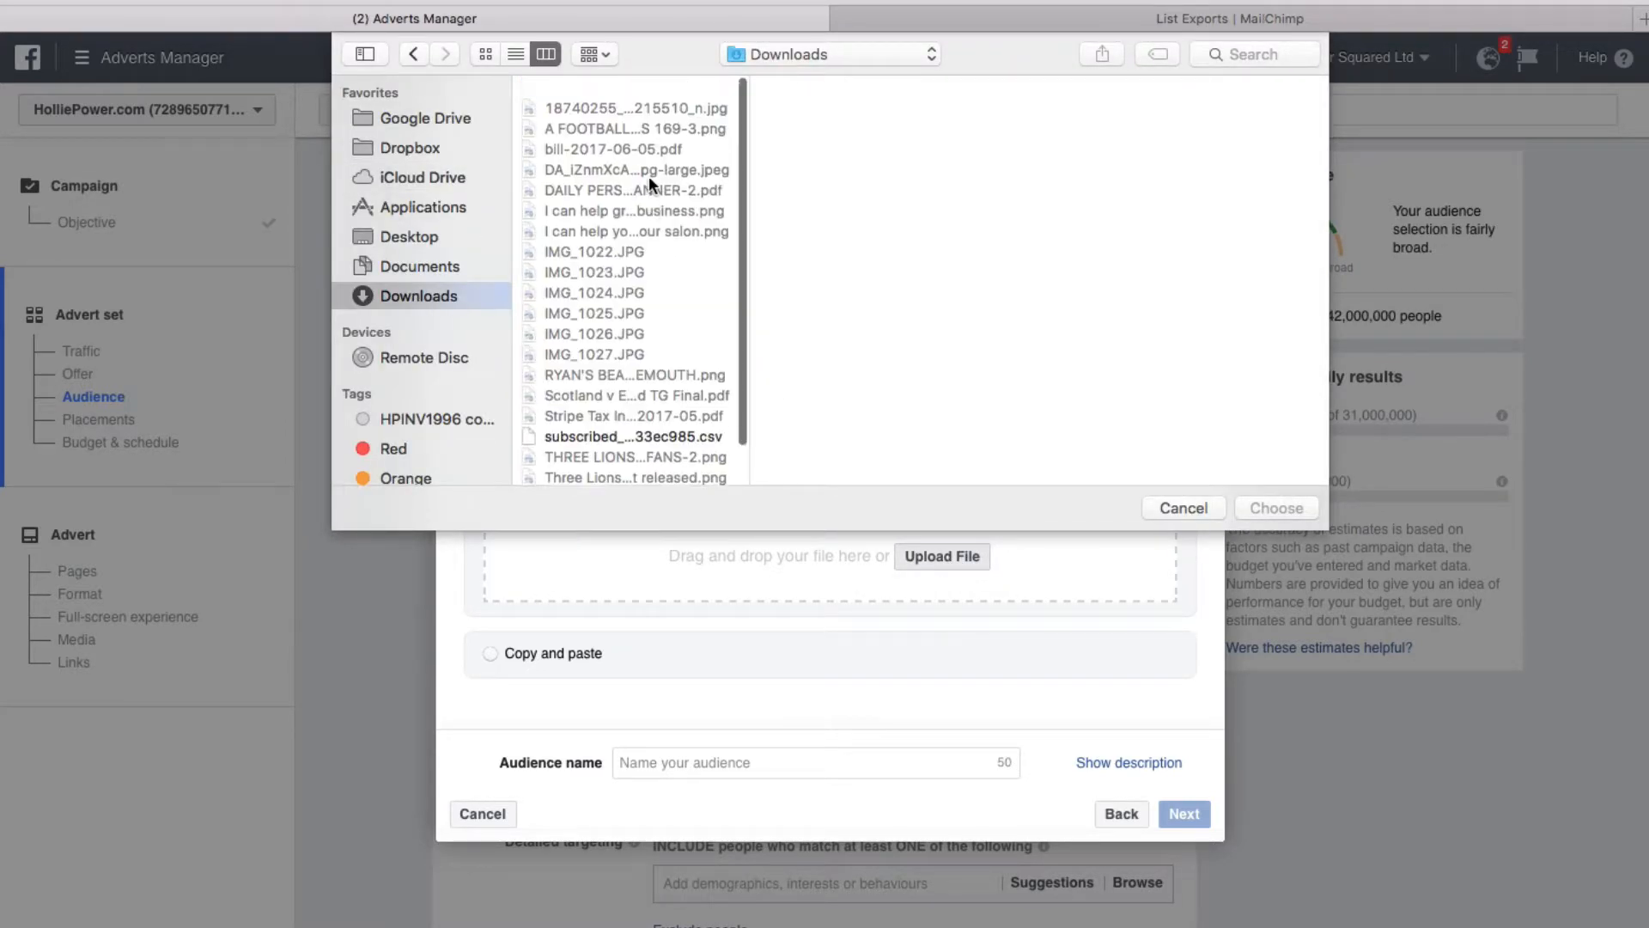
scroll(649, 175, down, 2)
click(633, 392)
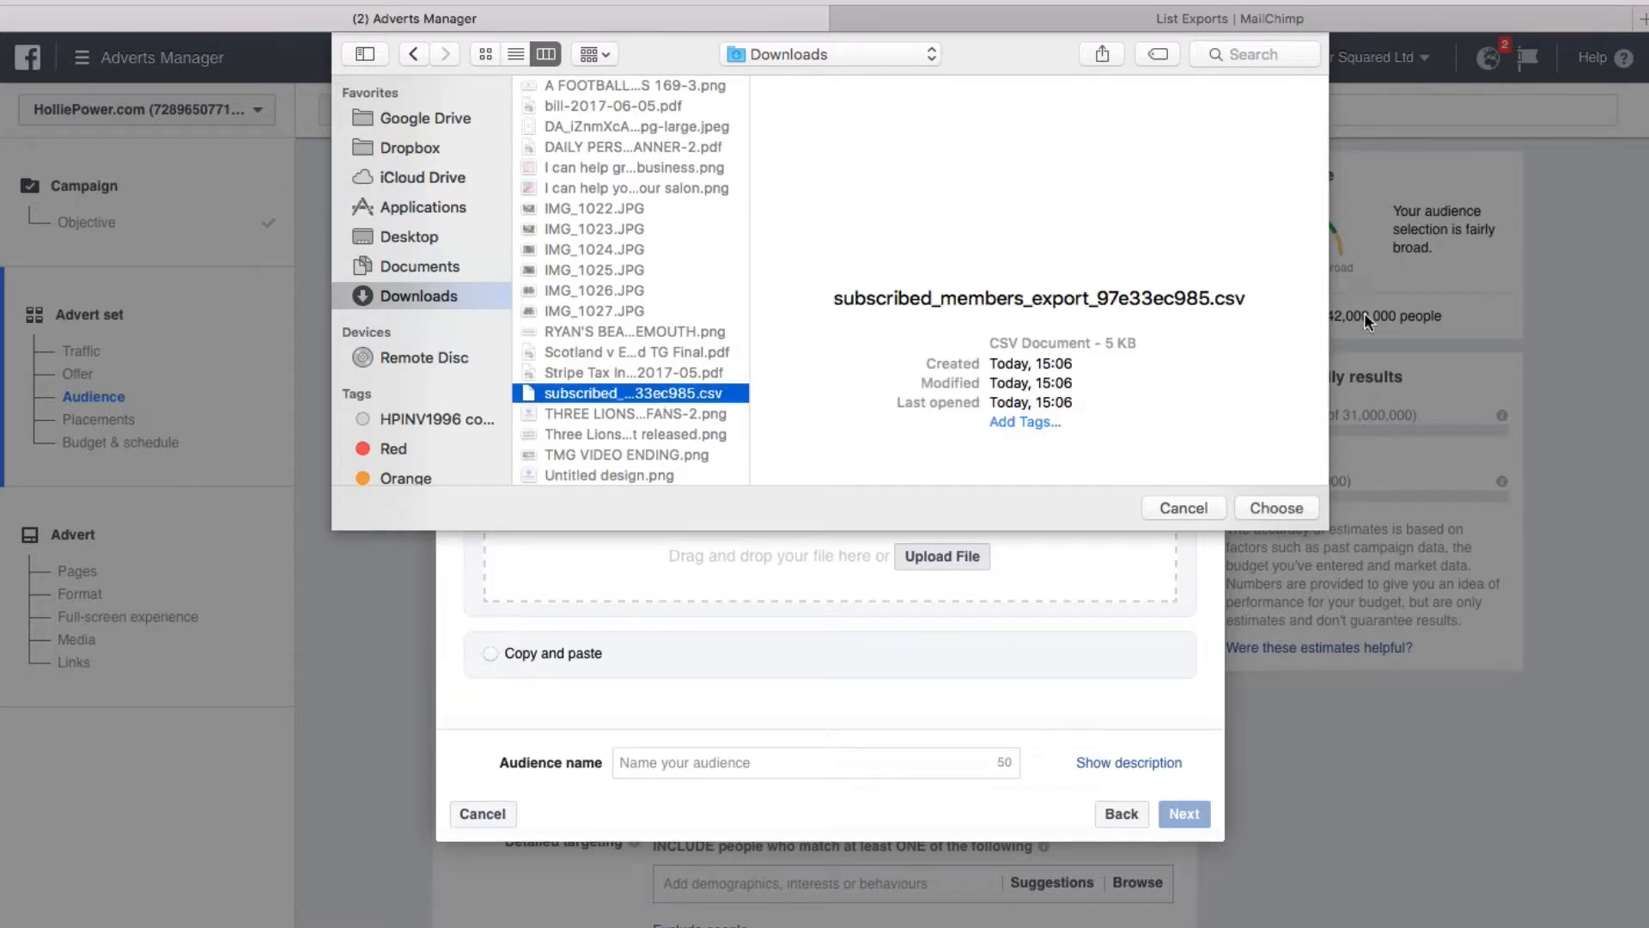
click(1277, 508)
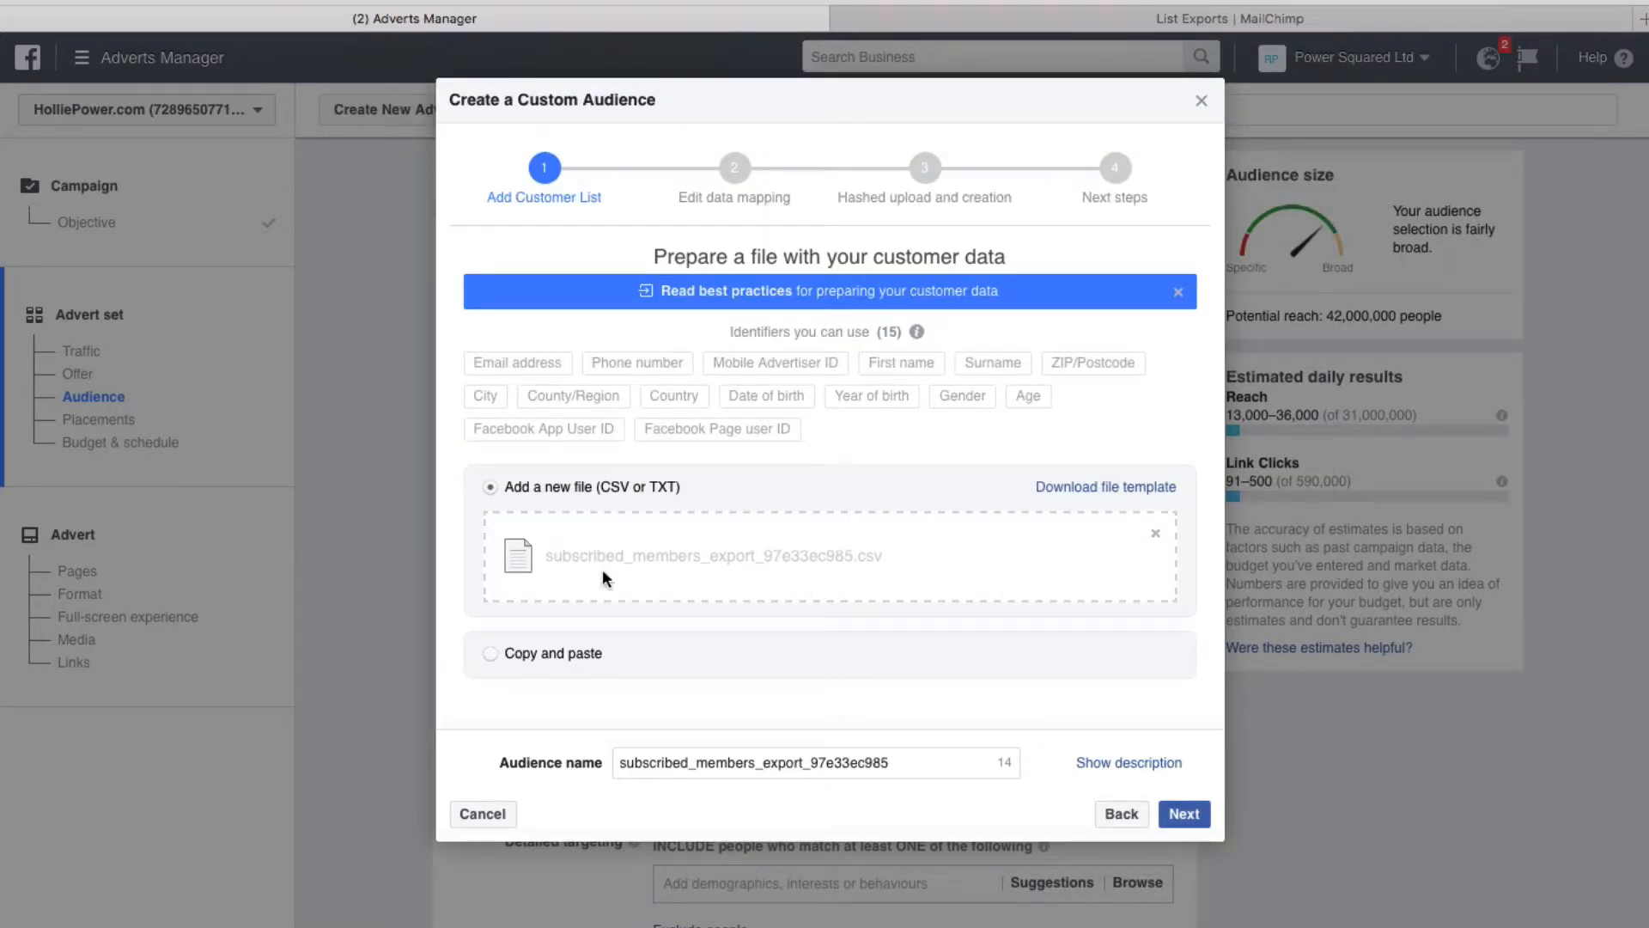
Rename the audience 'Current Clients' and proceed to mapping the file's columns
double_click(883, 763)
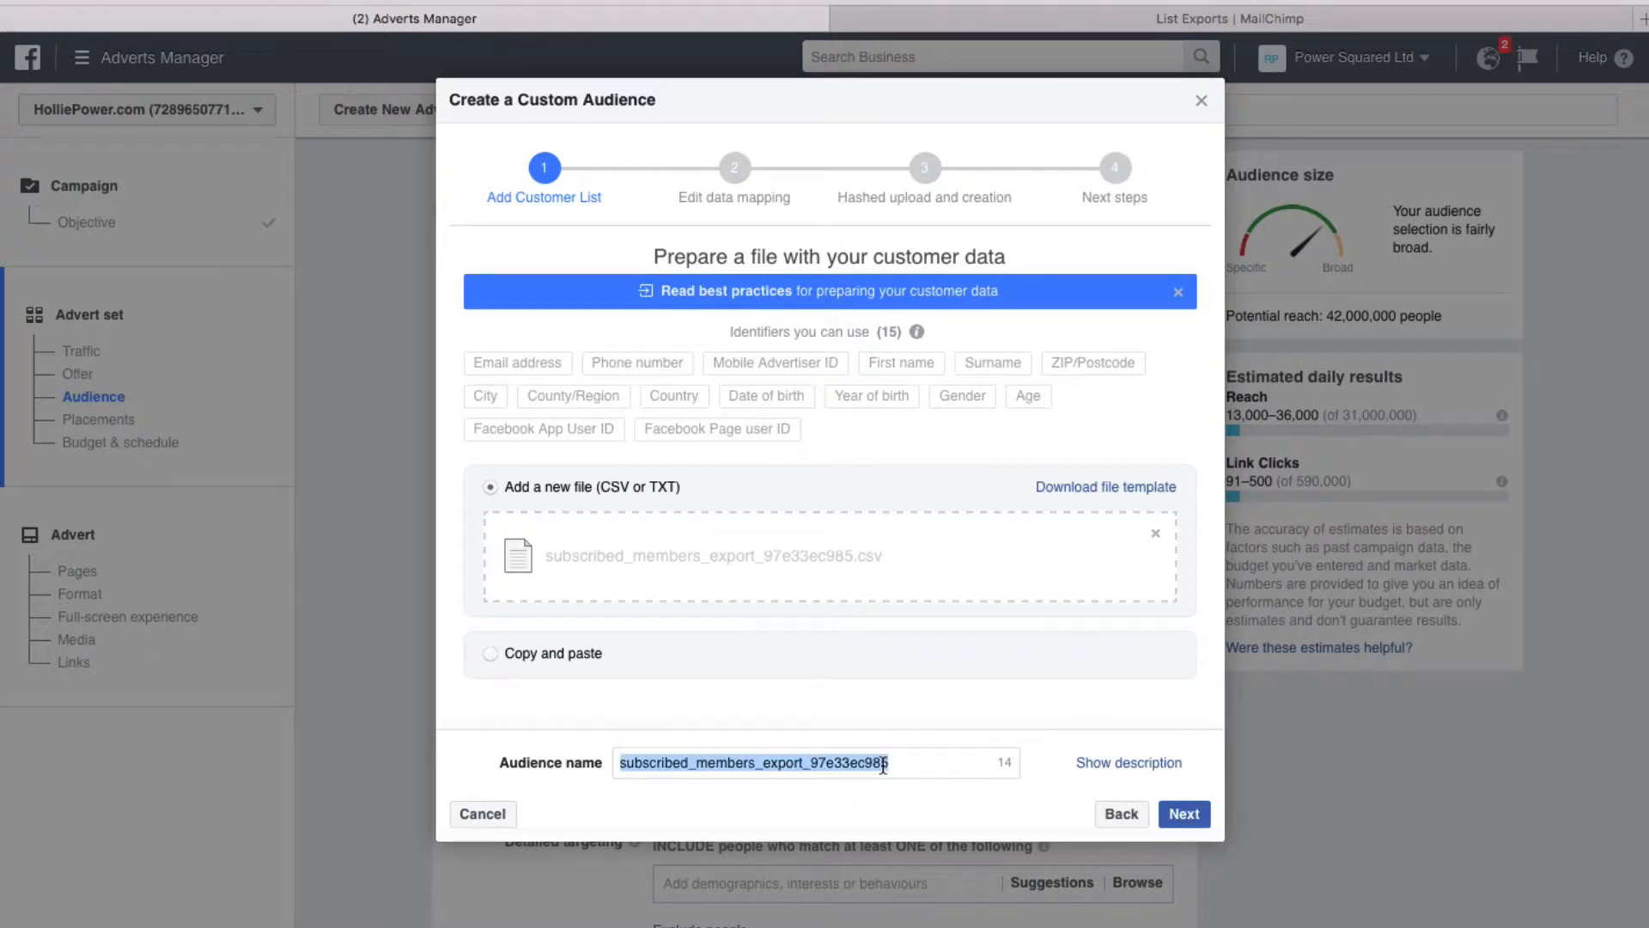
text(Curre)
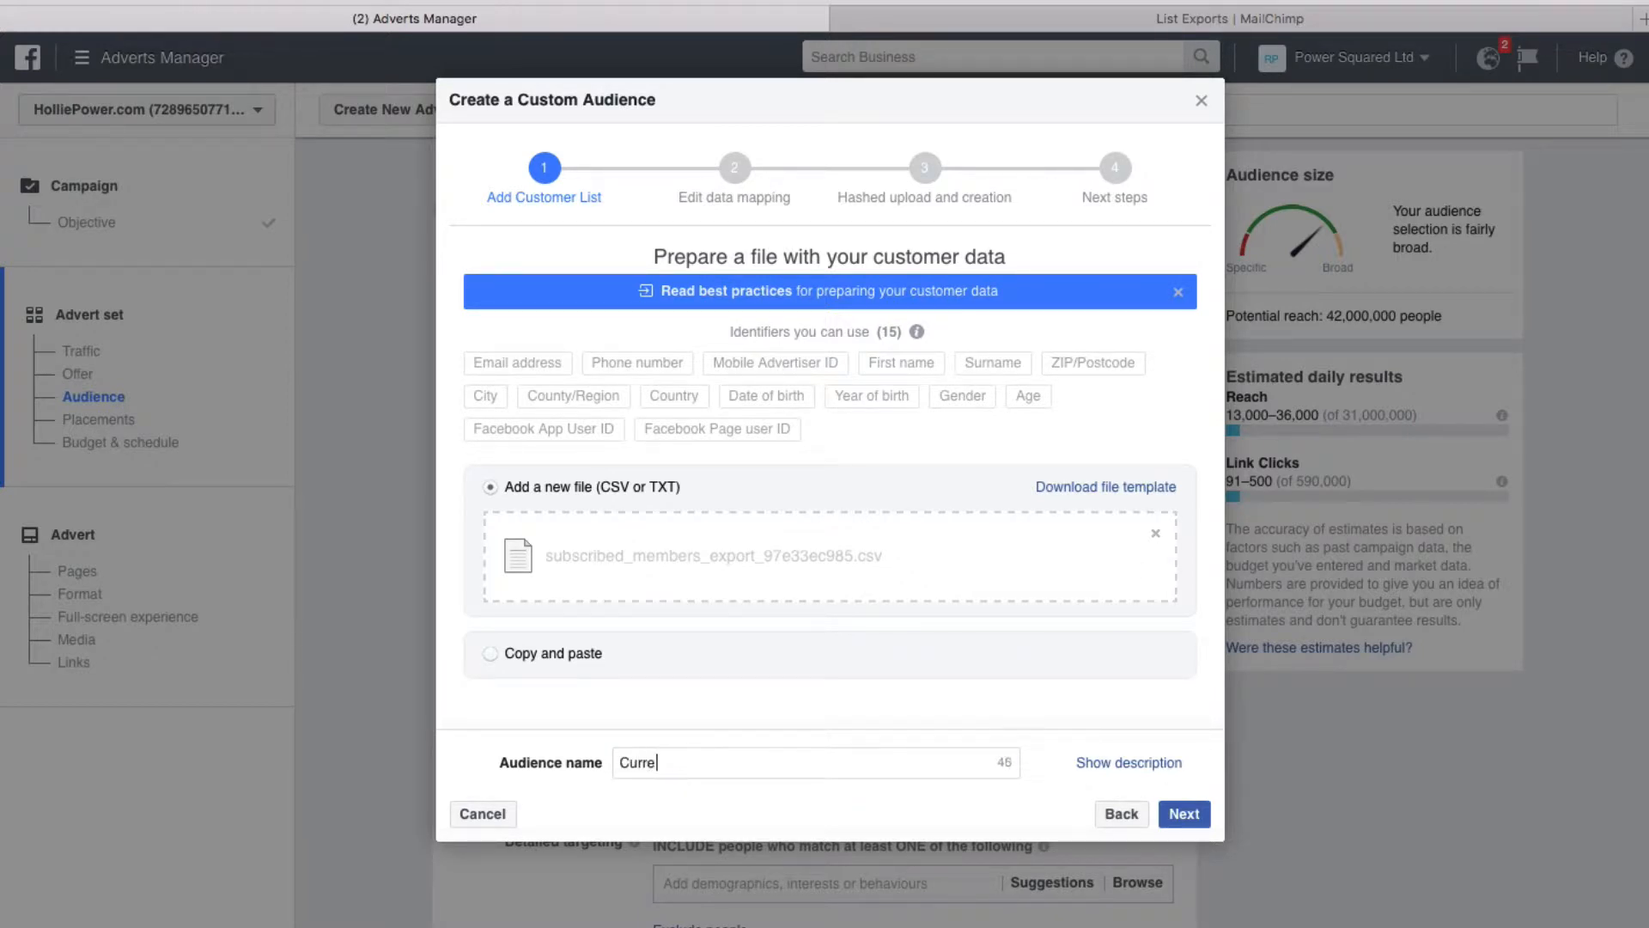
text(nt Clients)
click(1143, 762)
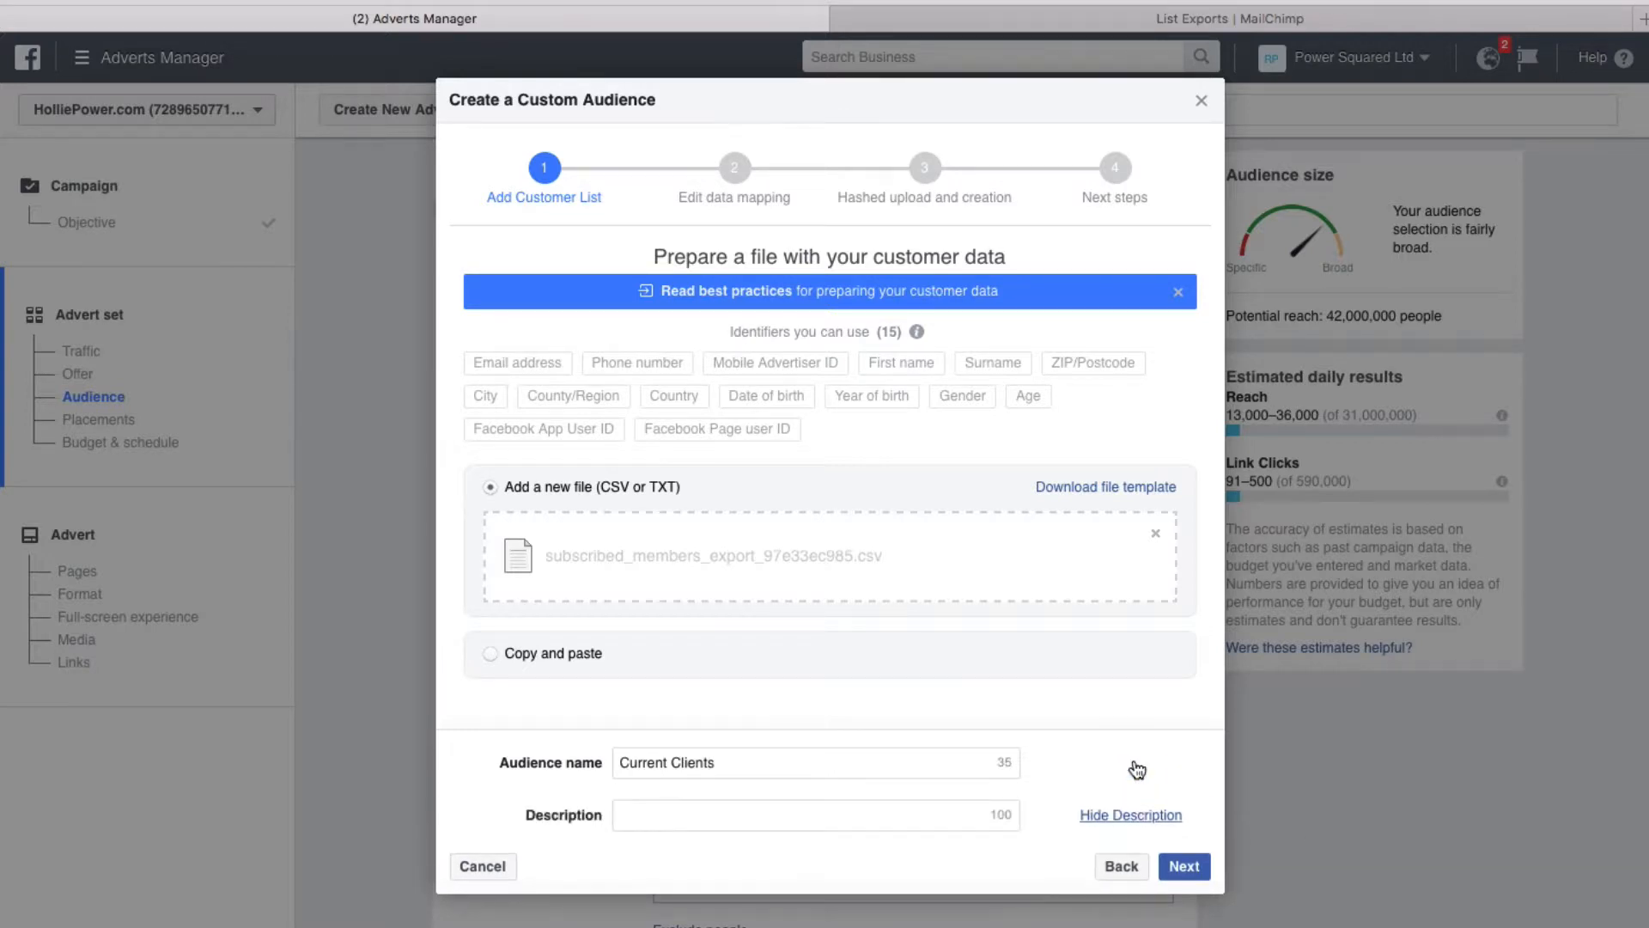
click(1142, 814)
click(1121, 765)
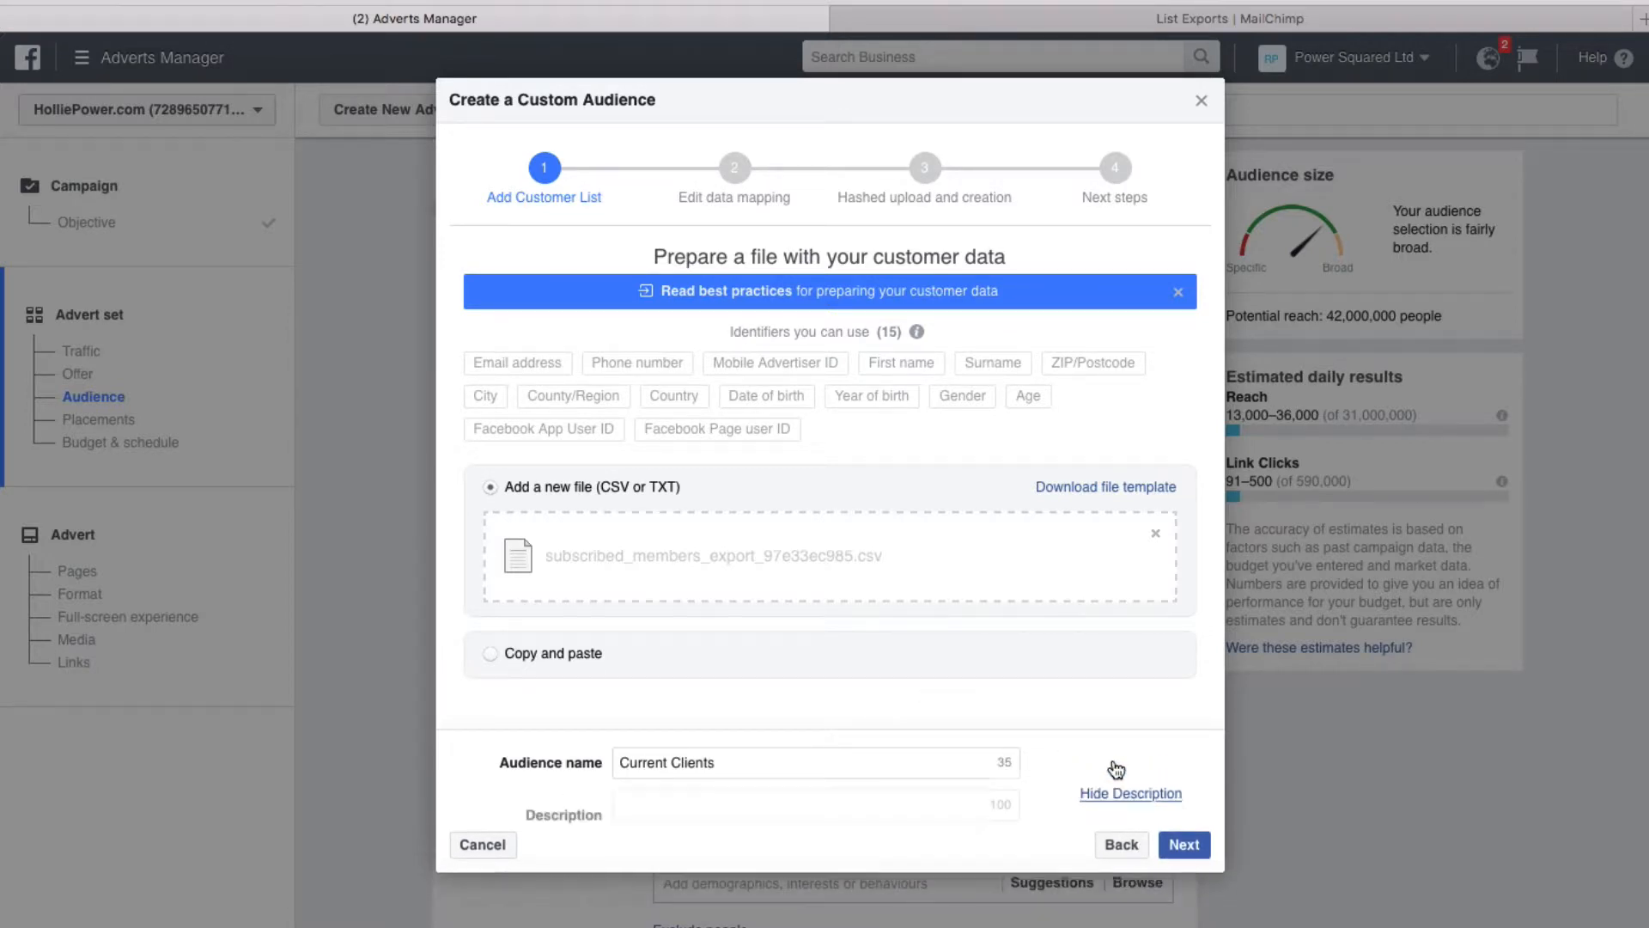
click(1139, 814)
click(1186, 814)
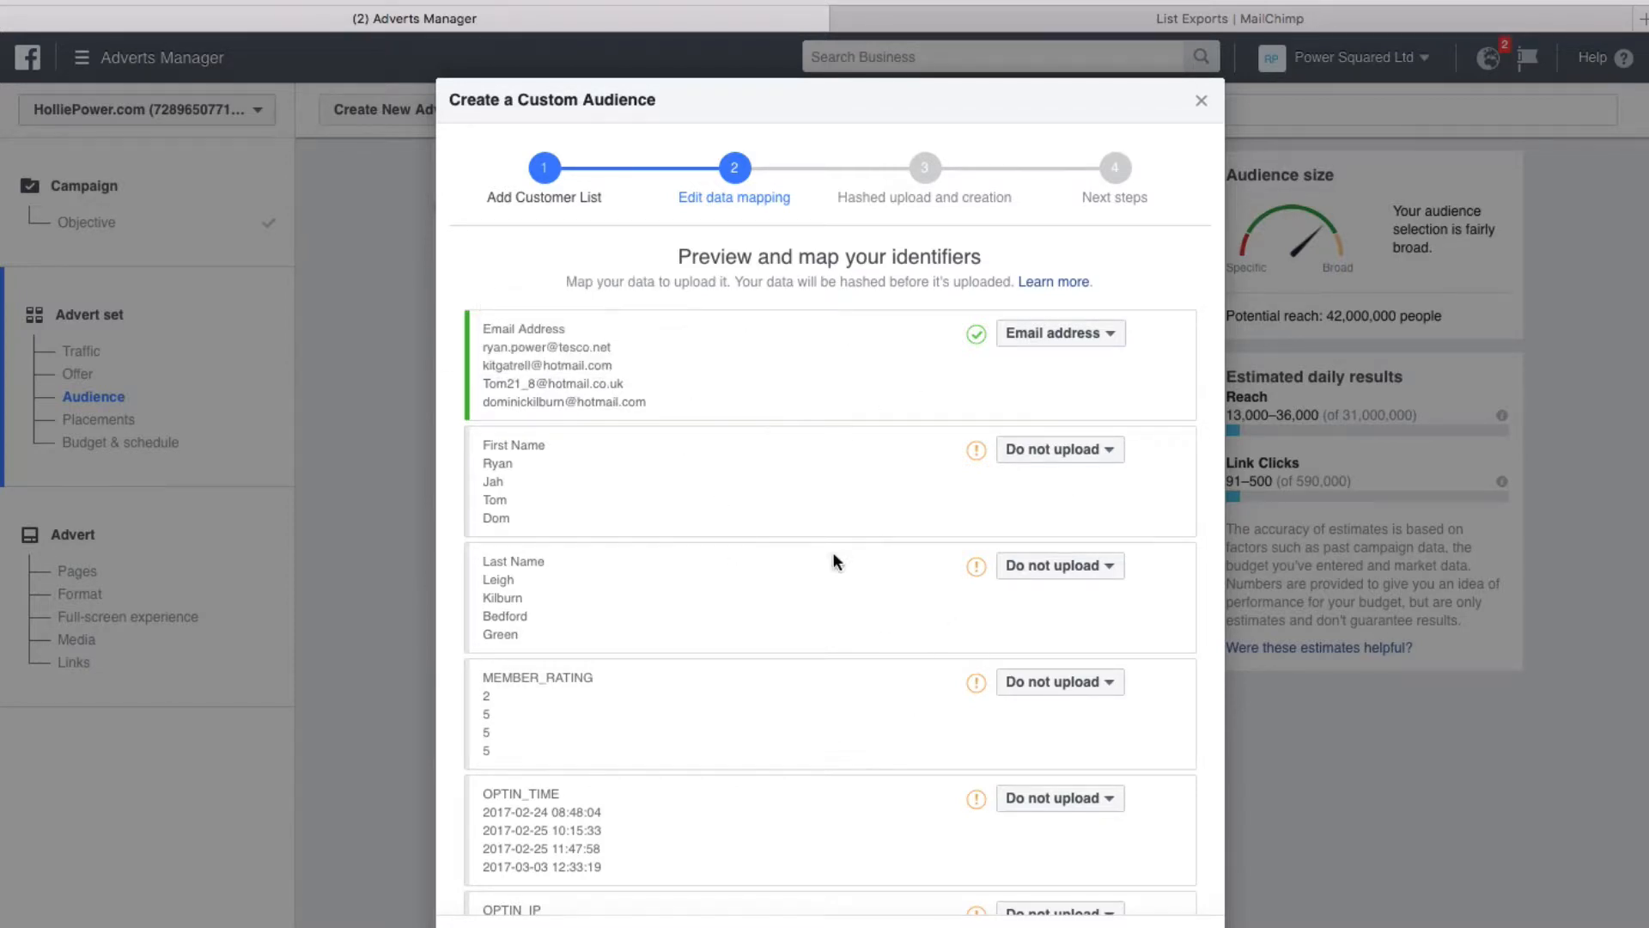
Set the LEID column to 'Do not upload' so only email addresses are mapped
scroll(832, 552, down, 15)
scroll(924, 536, up, 10)
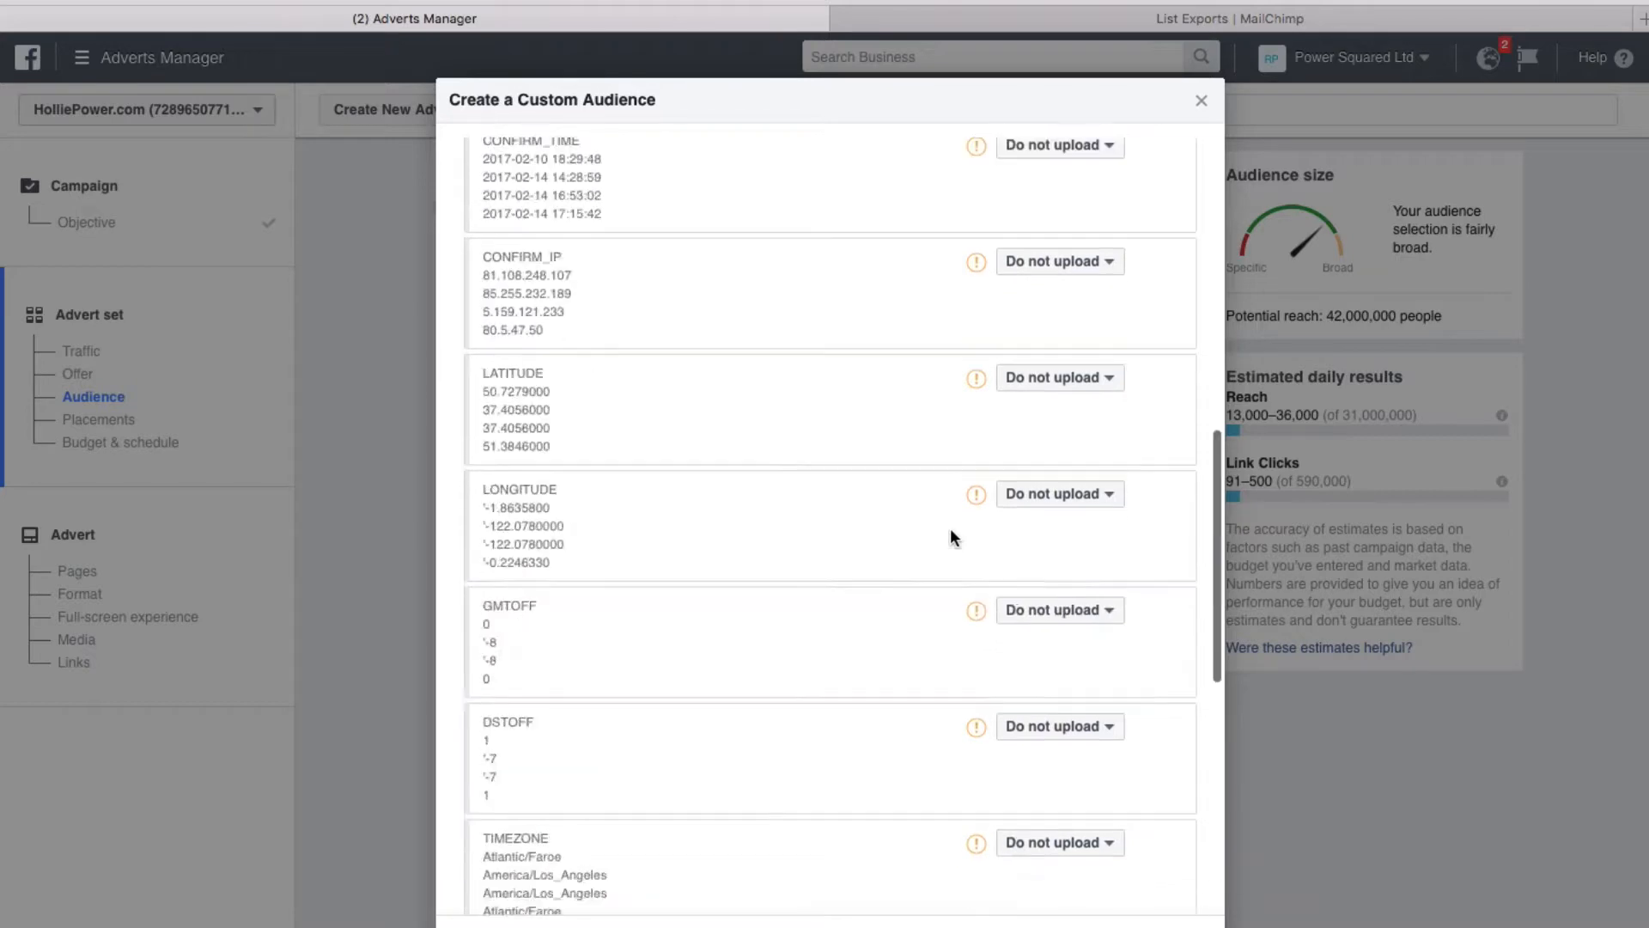
scroll(932, 523, down, 10)
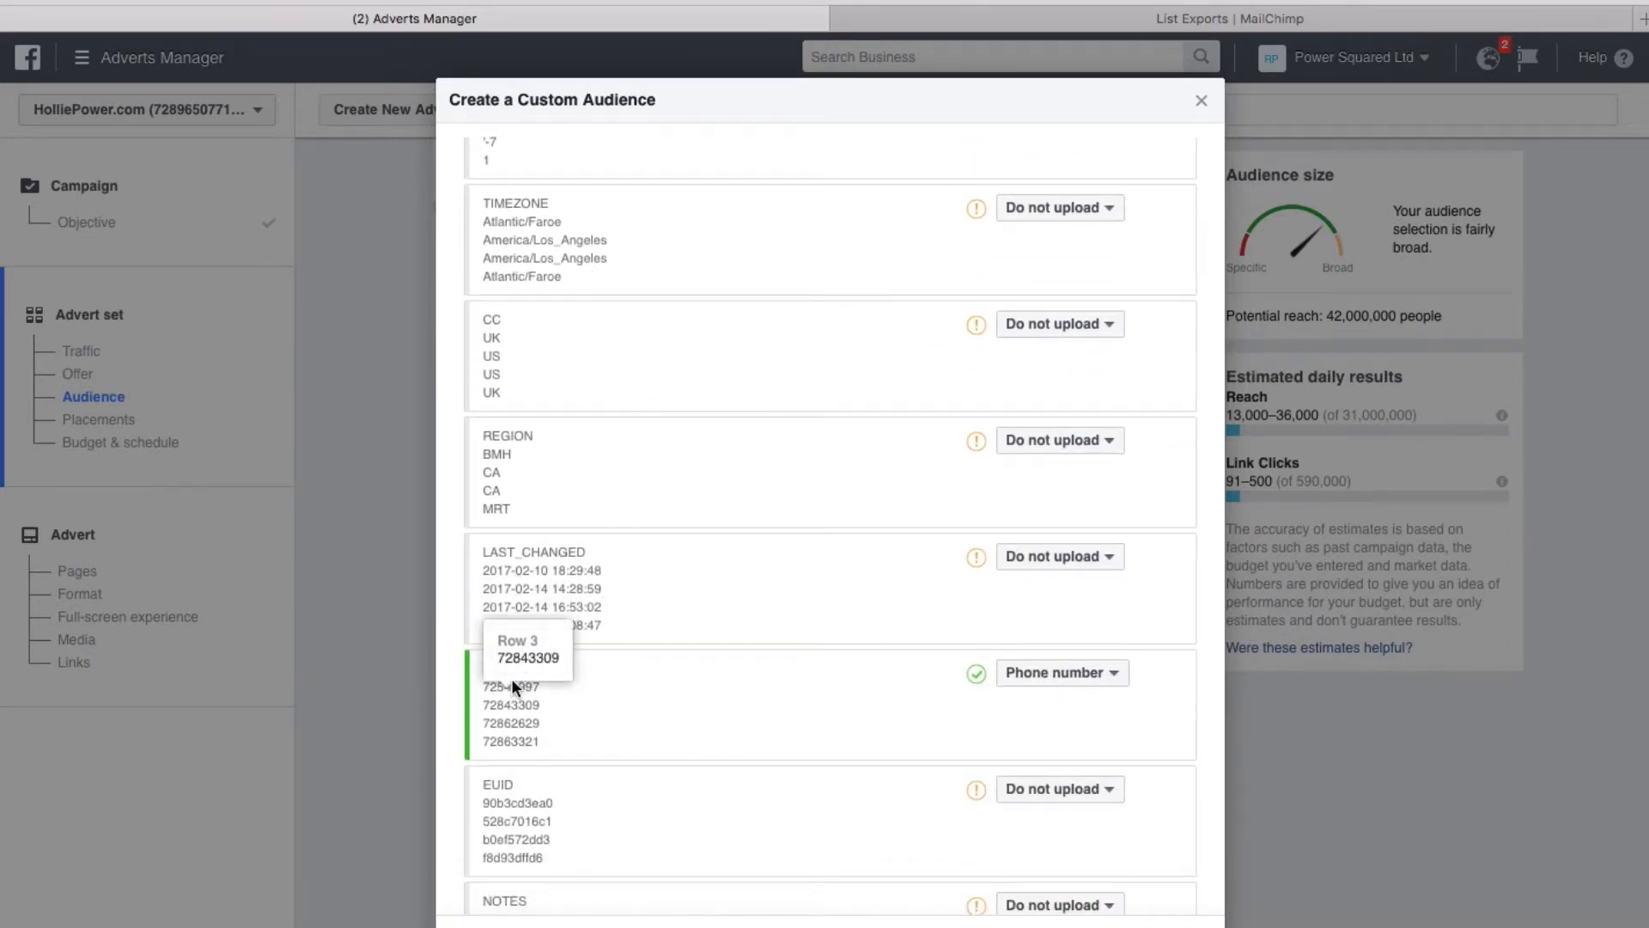
click(1102, 679)
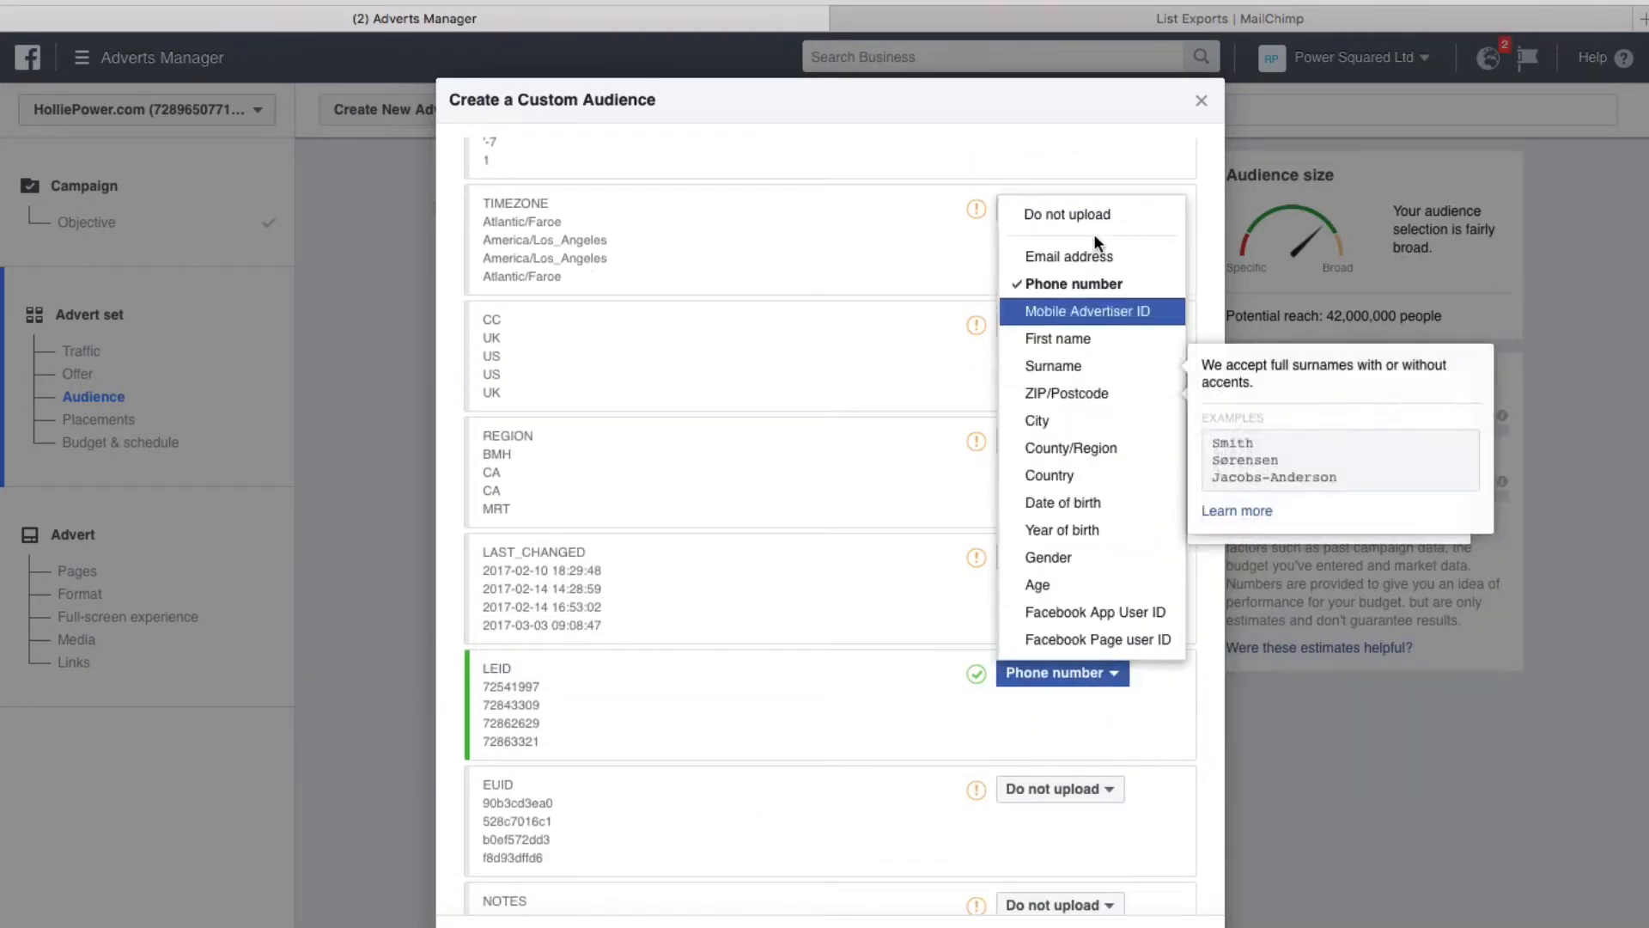
click(1074, 214)
scroll(933, 644, down, 2)
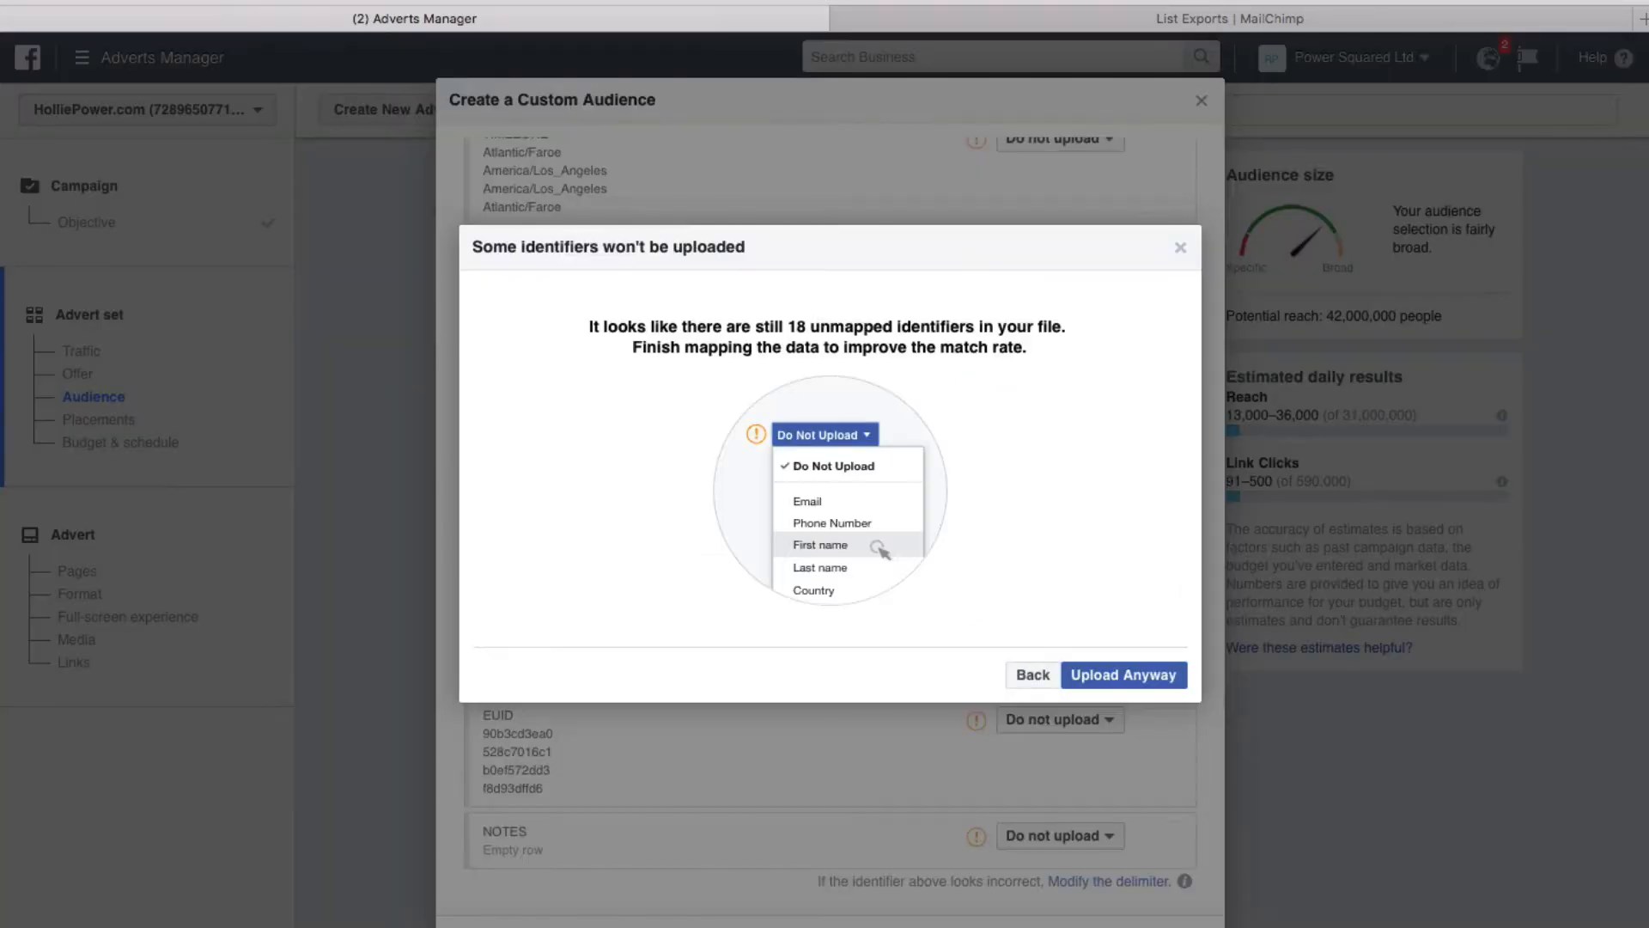
Choose Upload Anyway to upload the 25-row customer list despite the unmapped identifiers
click(1165, 676)
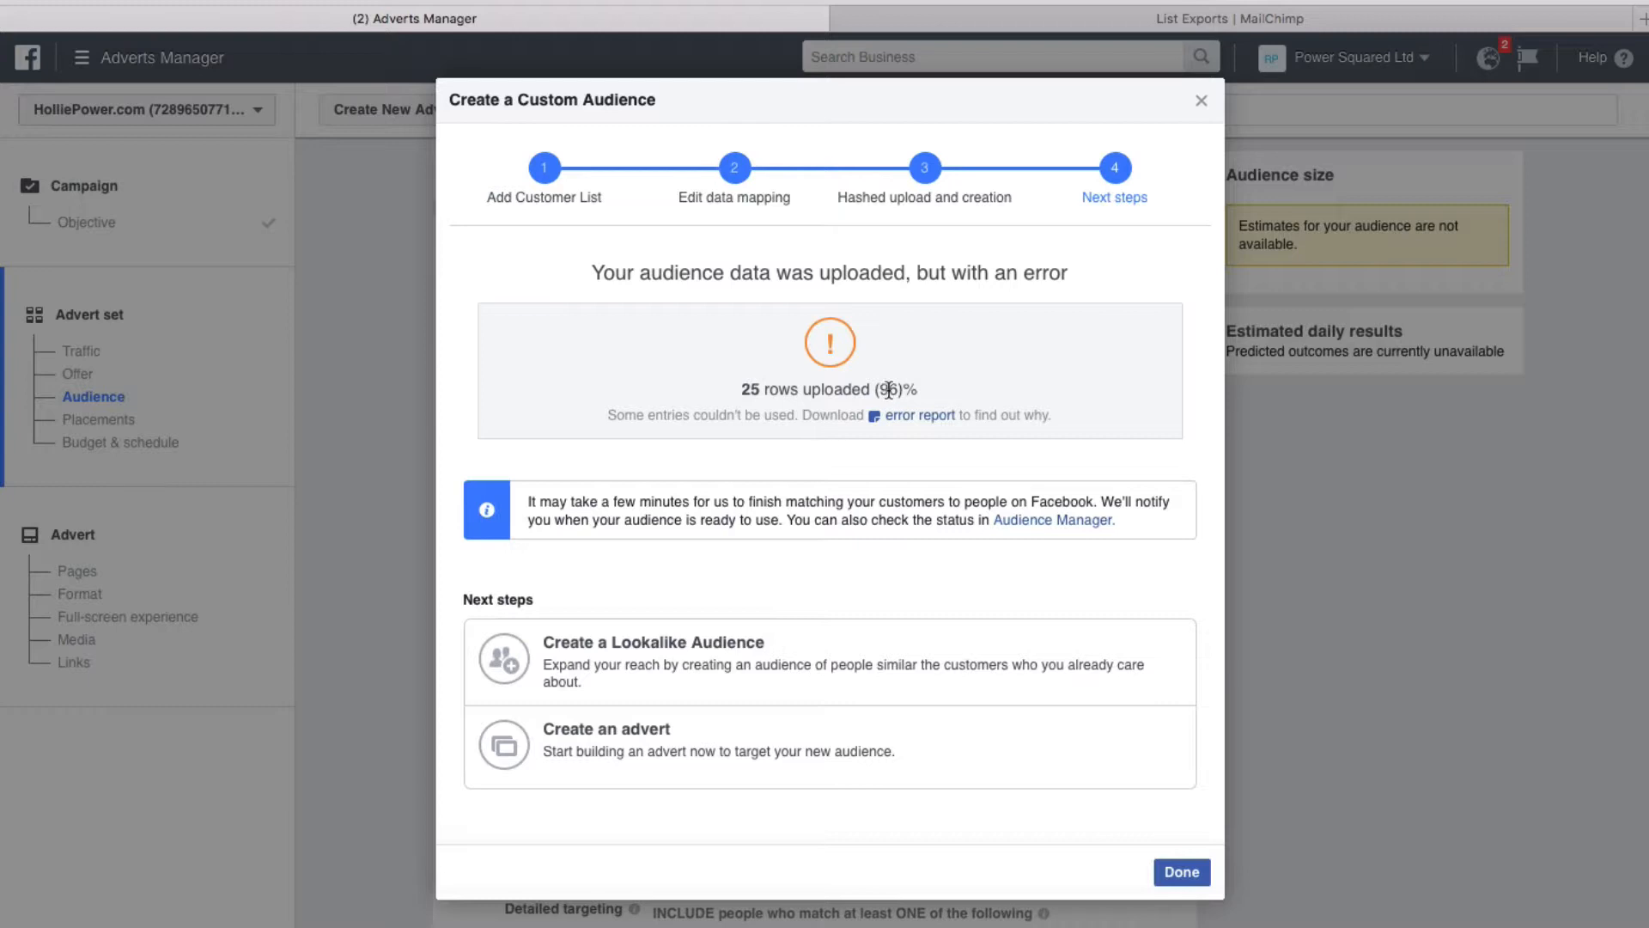
Close the Custom Audience dialog with Done, adding Current Clients to the advert set's targeting
drag(742, 389, 752, 389)
click(1193, 871)
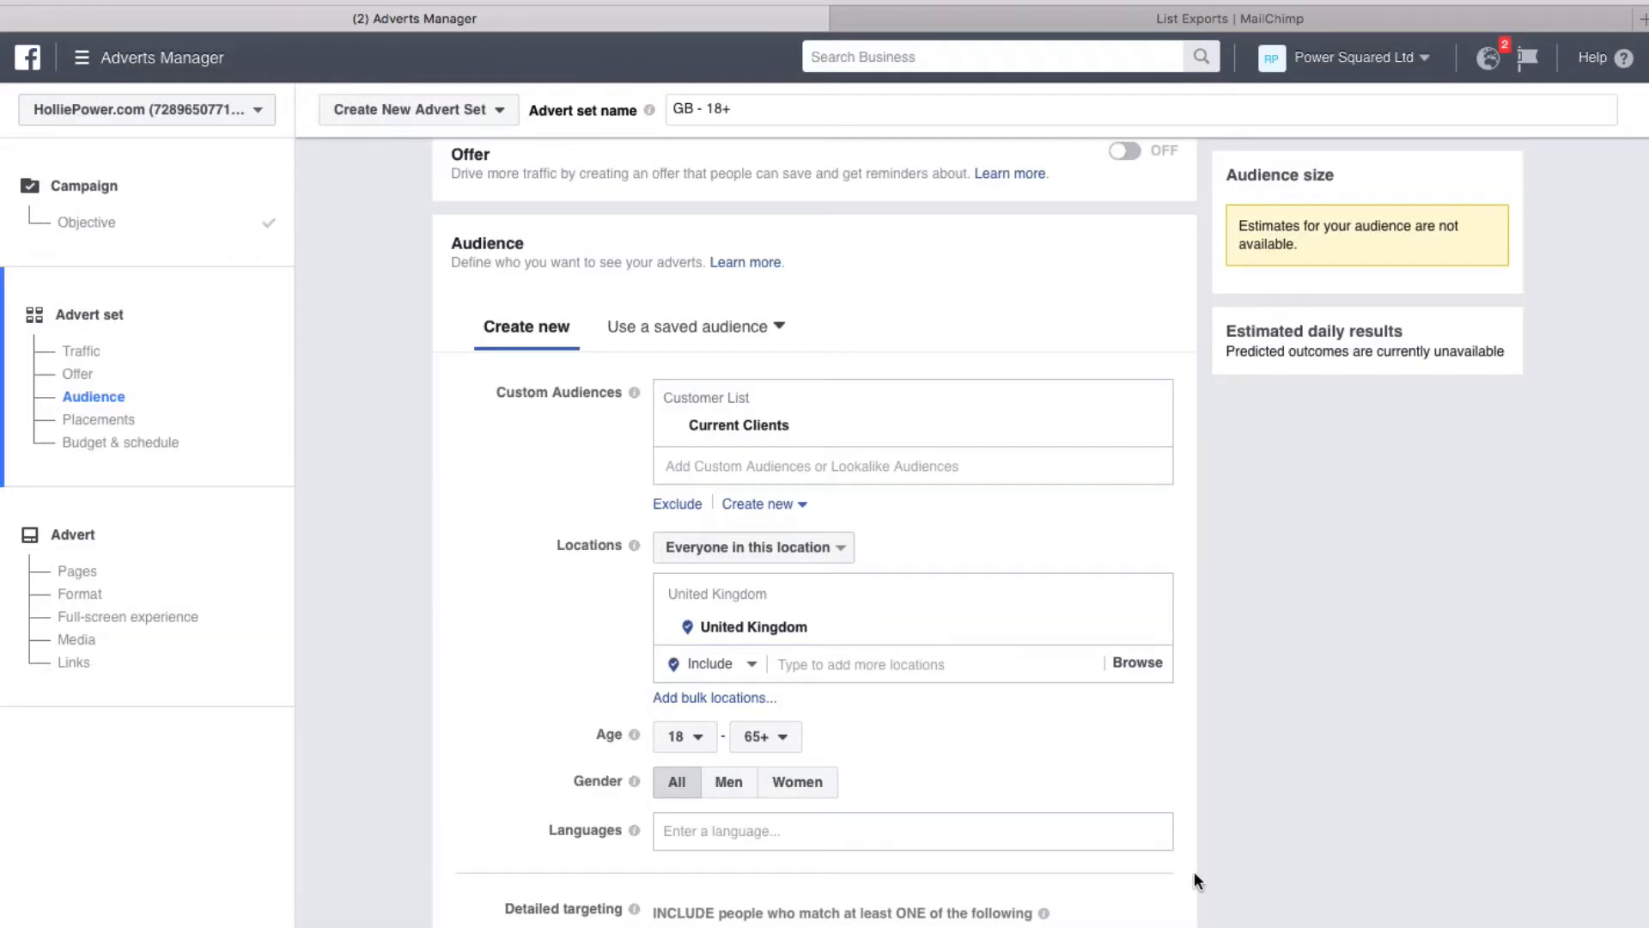
Check the existing Lookalike Audiences list, then open the Current Clients audience options menu
click(745, 426)
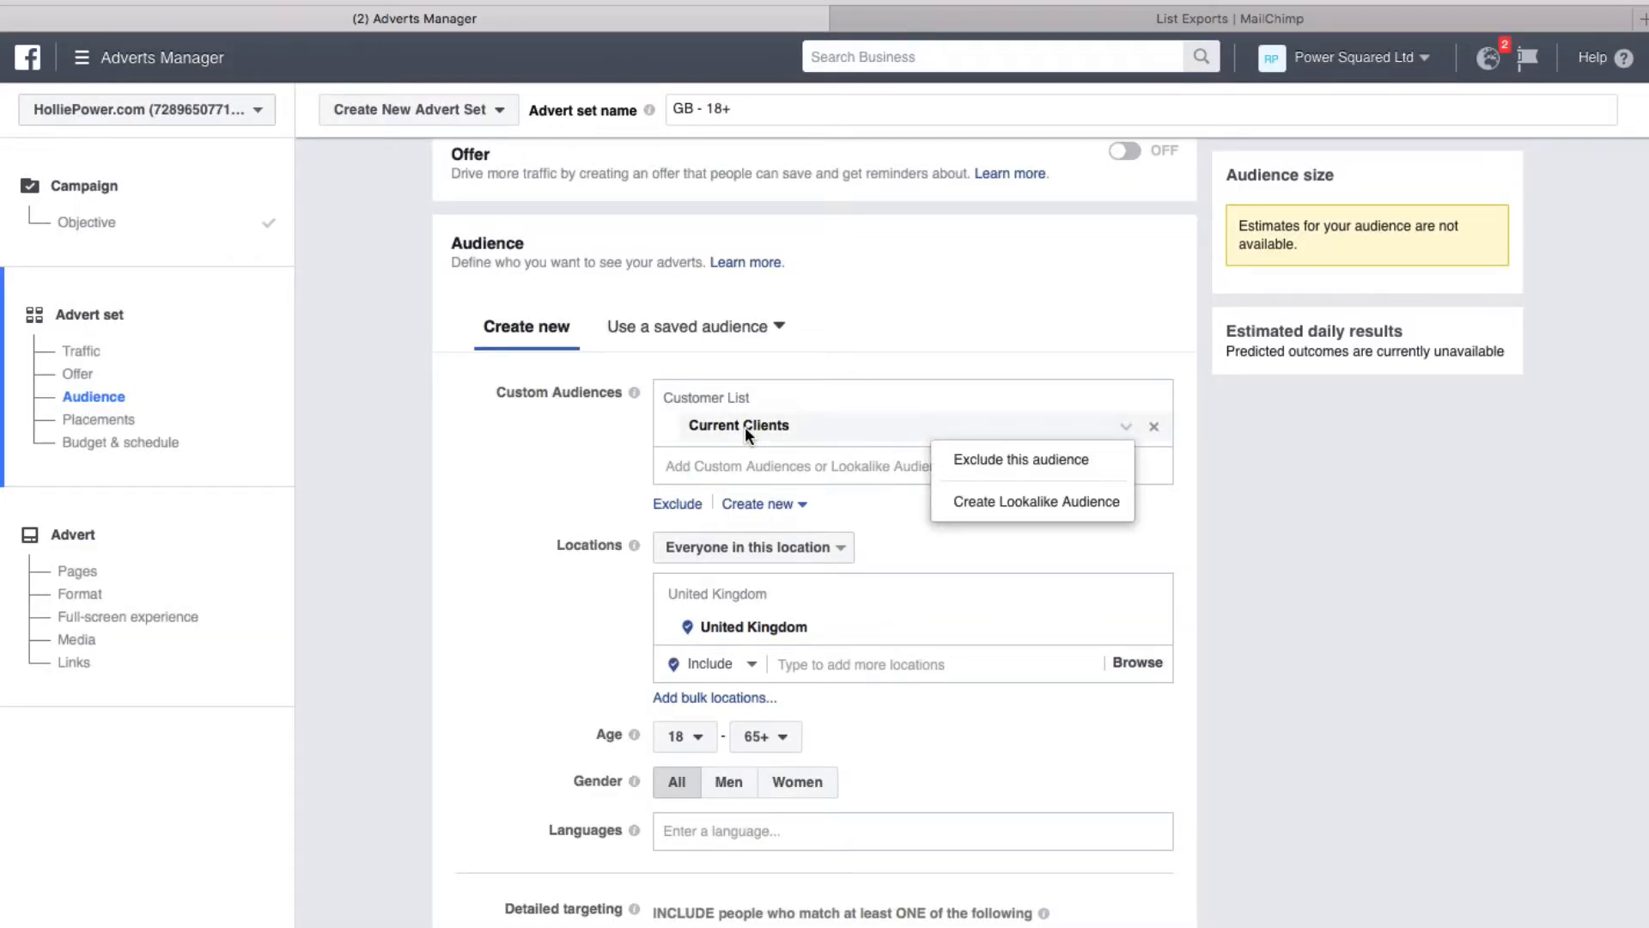
click(515, 445)
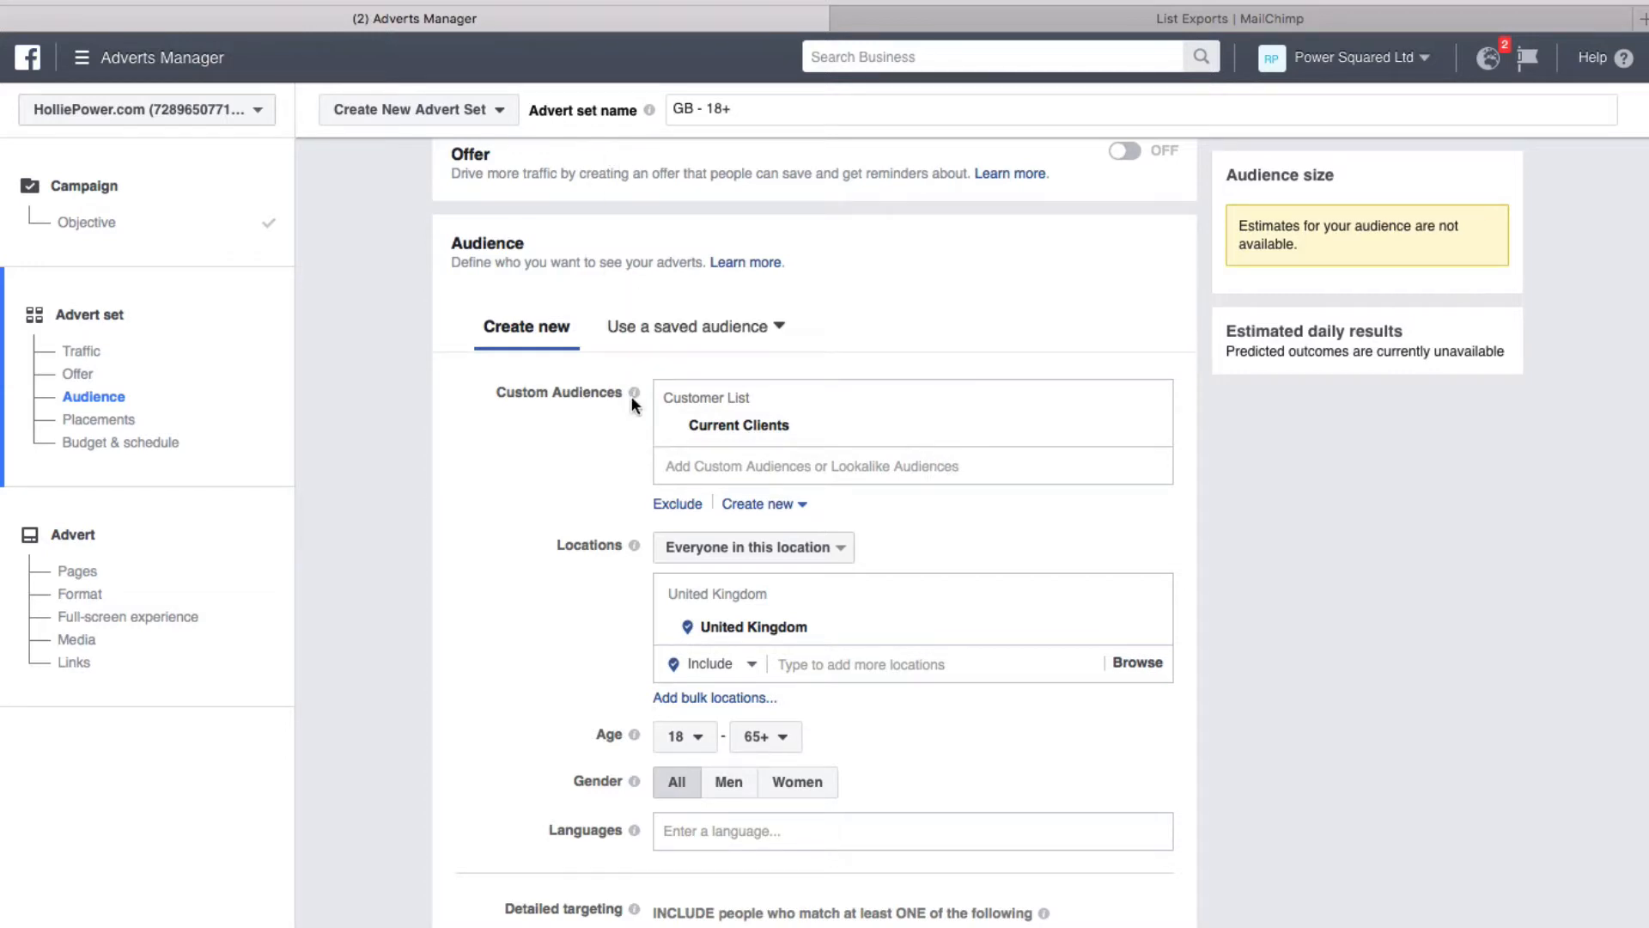
mouse_move(635, 395)
click(852, 463)
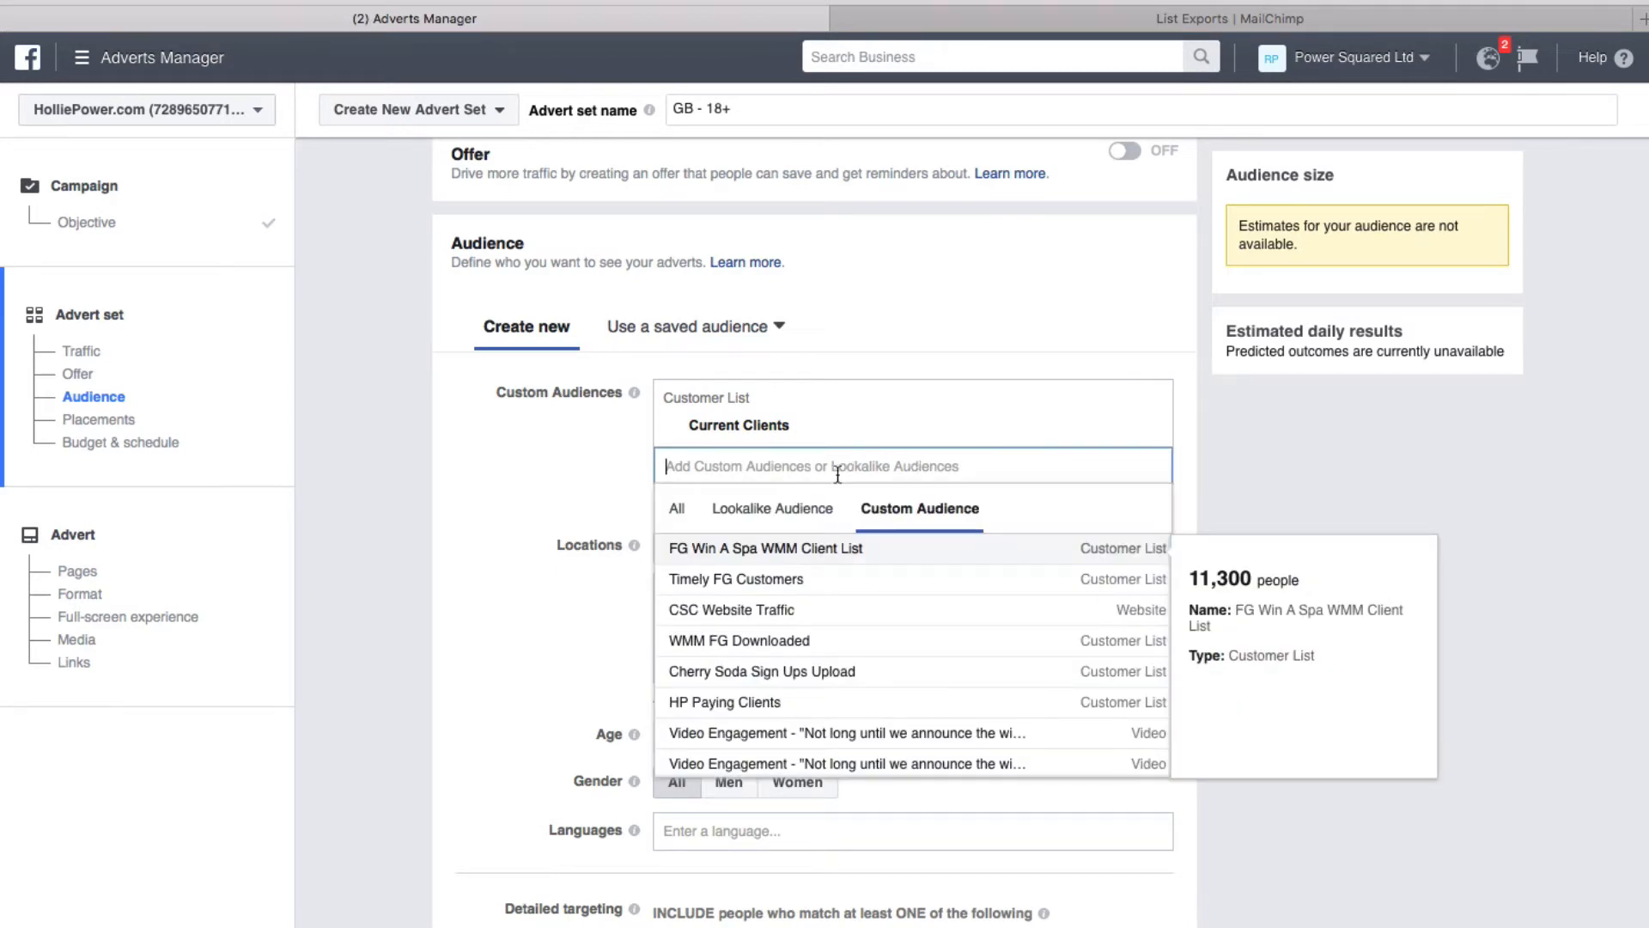
click(778, 509)
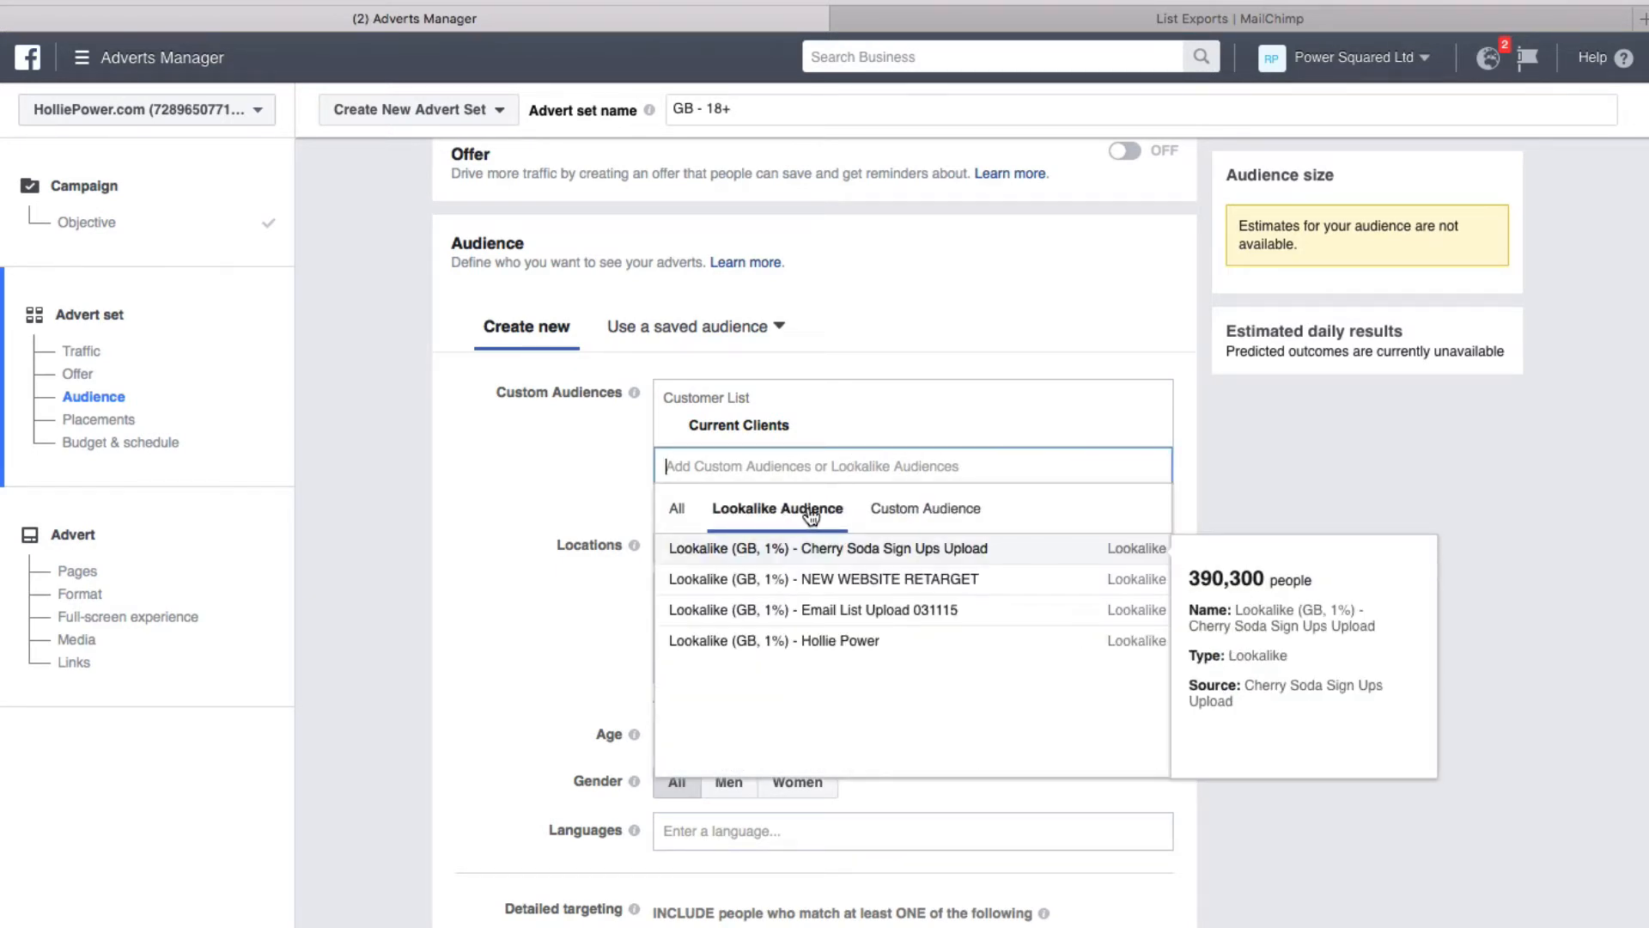
click(529, 452)
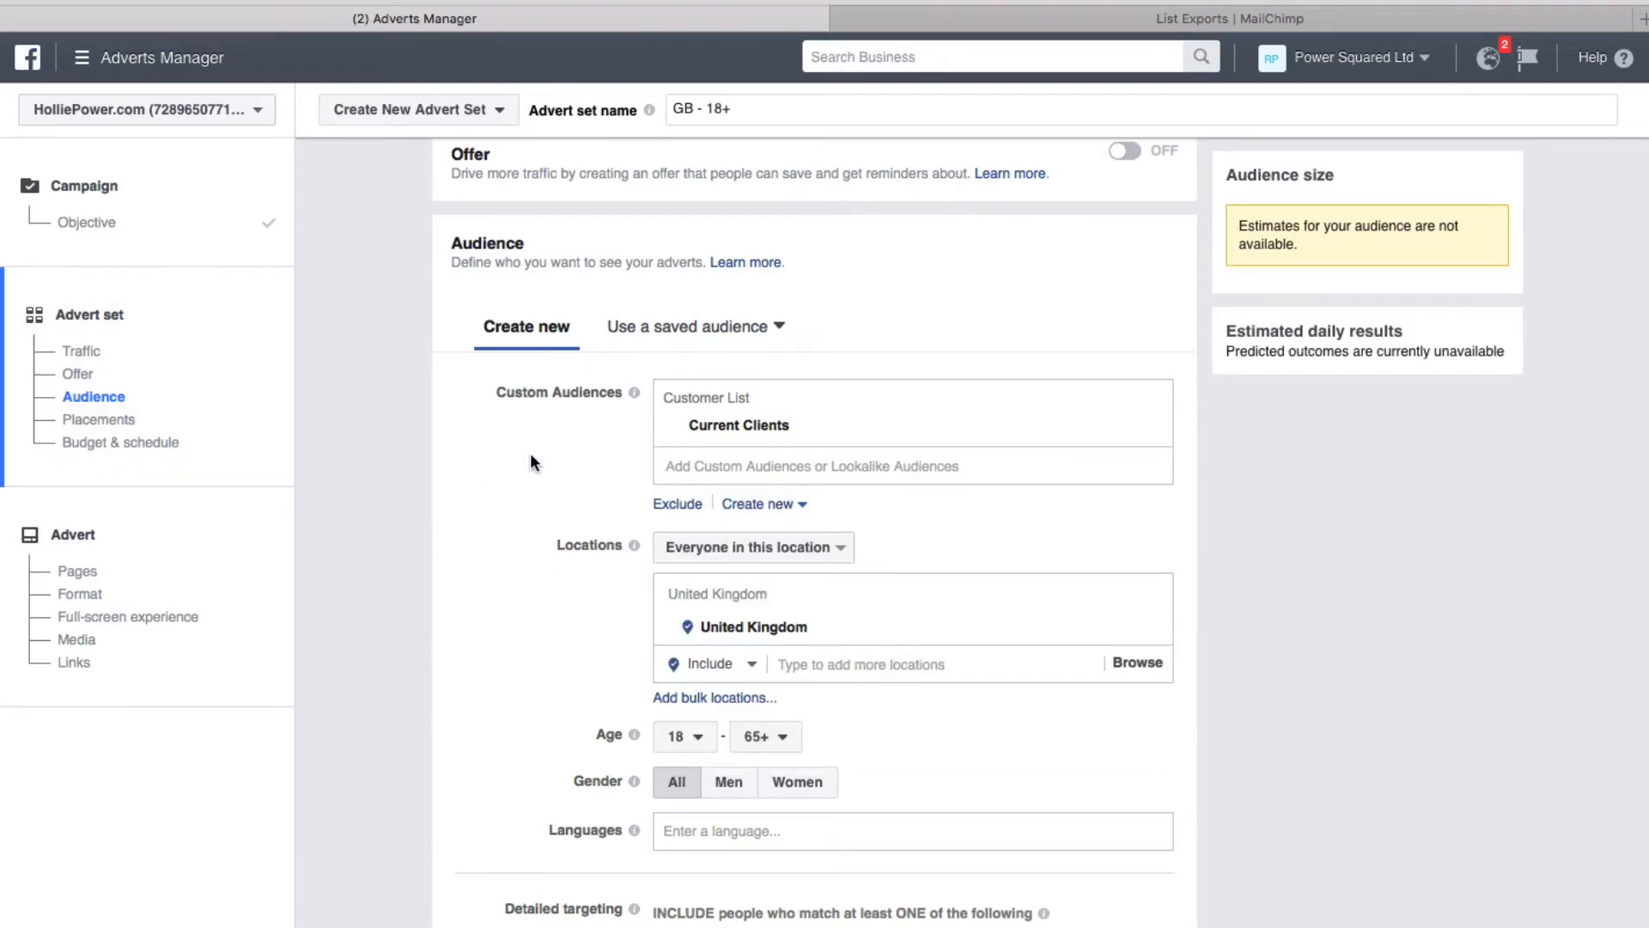
click(759, 425)
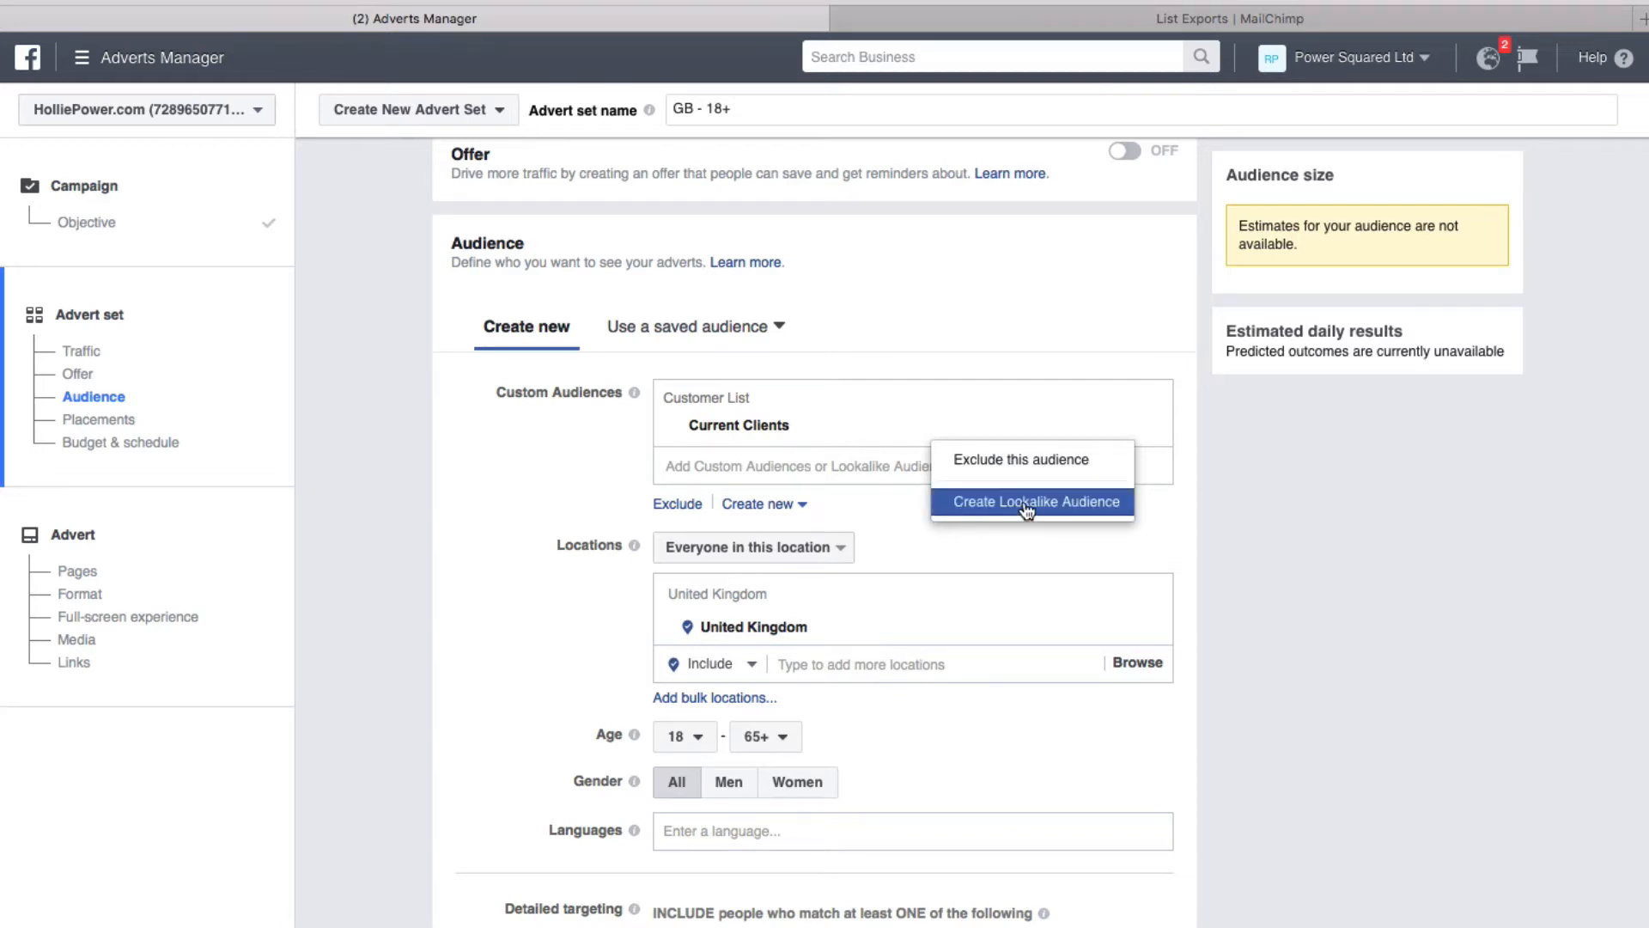
Start a lookalike from Current Clients, keep the United Kingdom location and 1% audience size, and submit it
click(1036, 505)
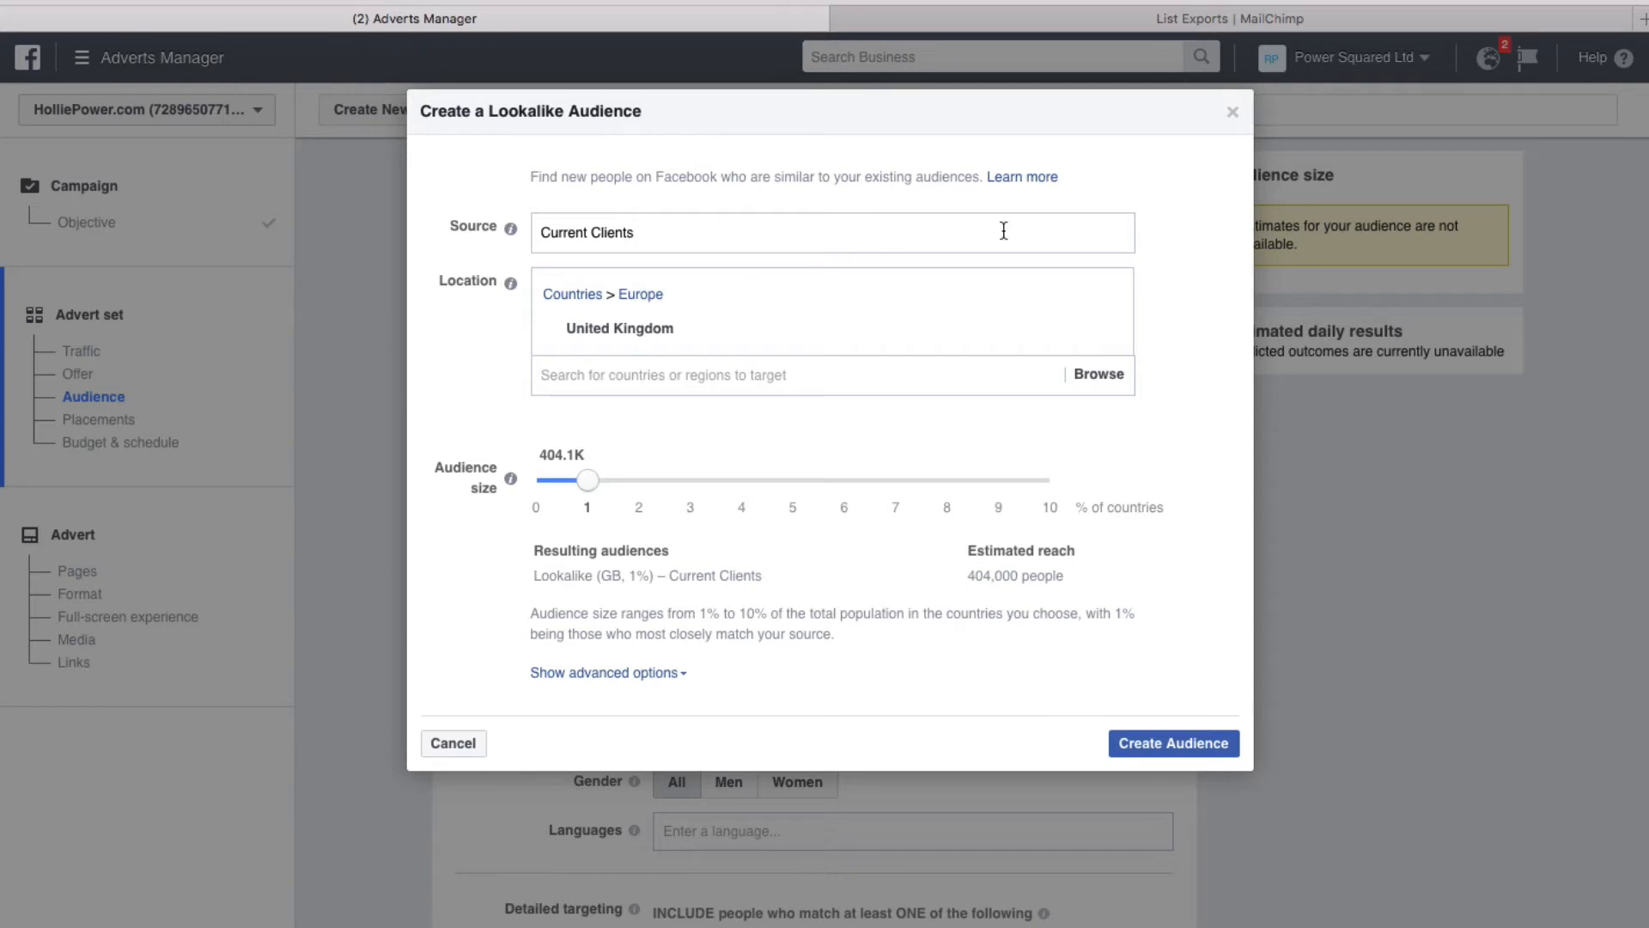
click(651, 382)
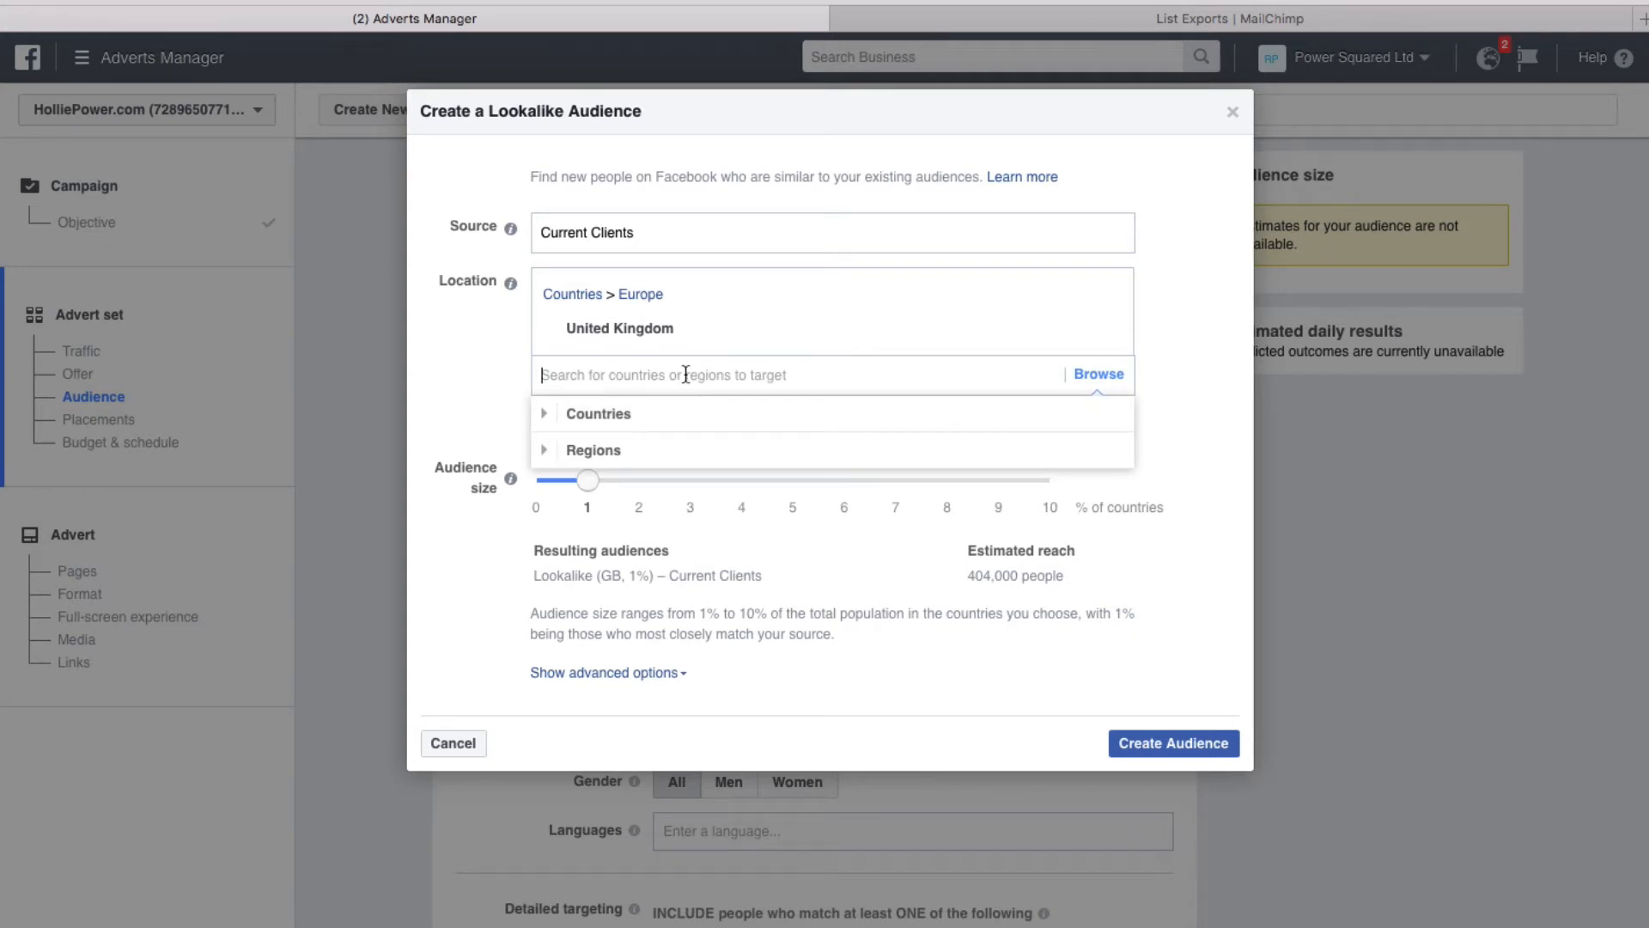
click(617, 416)
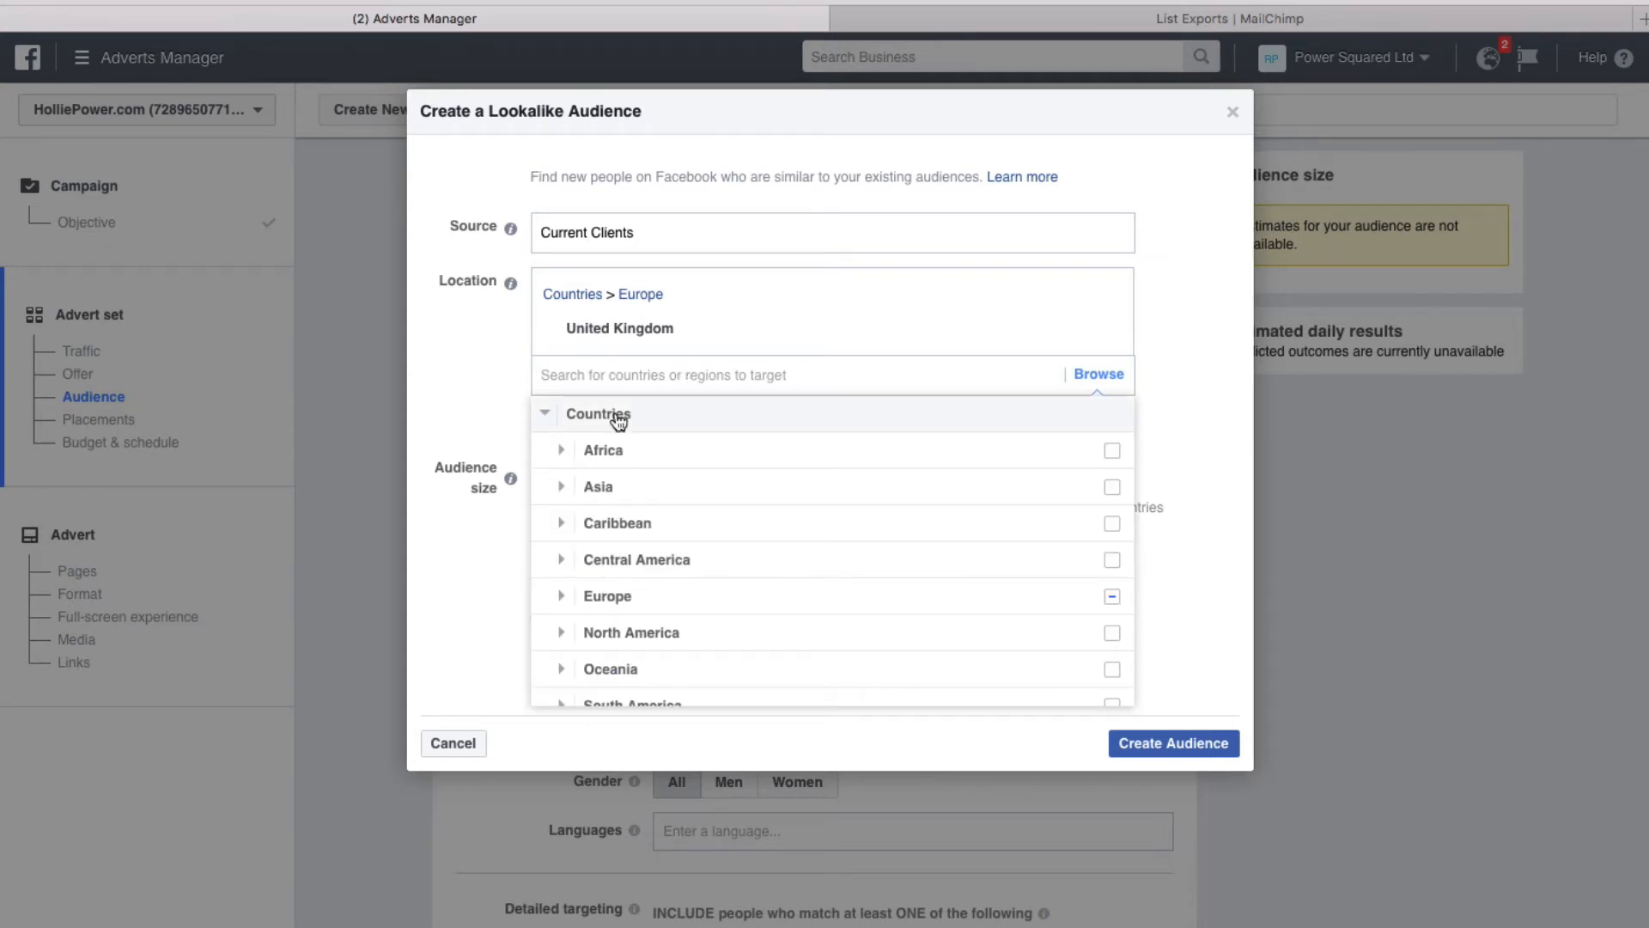
click(618, 416)
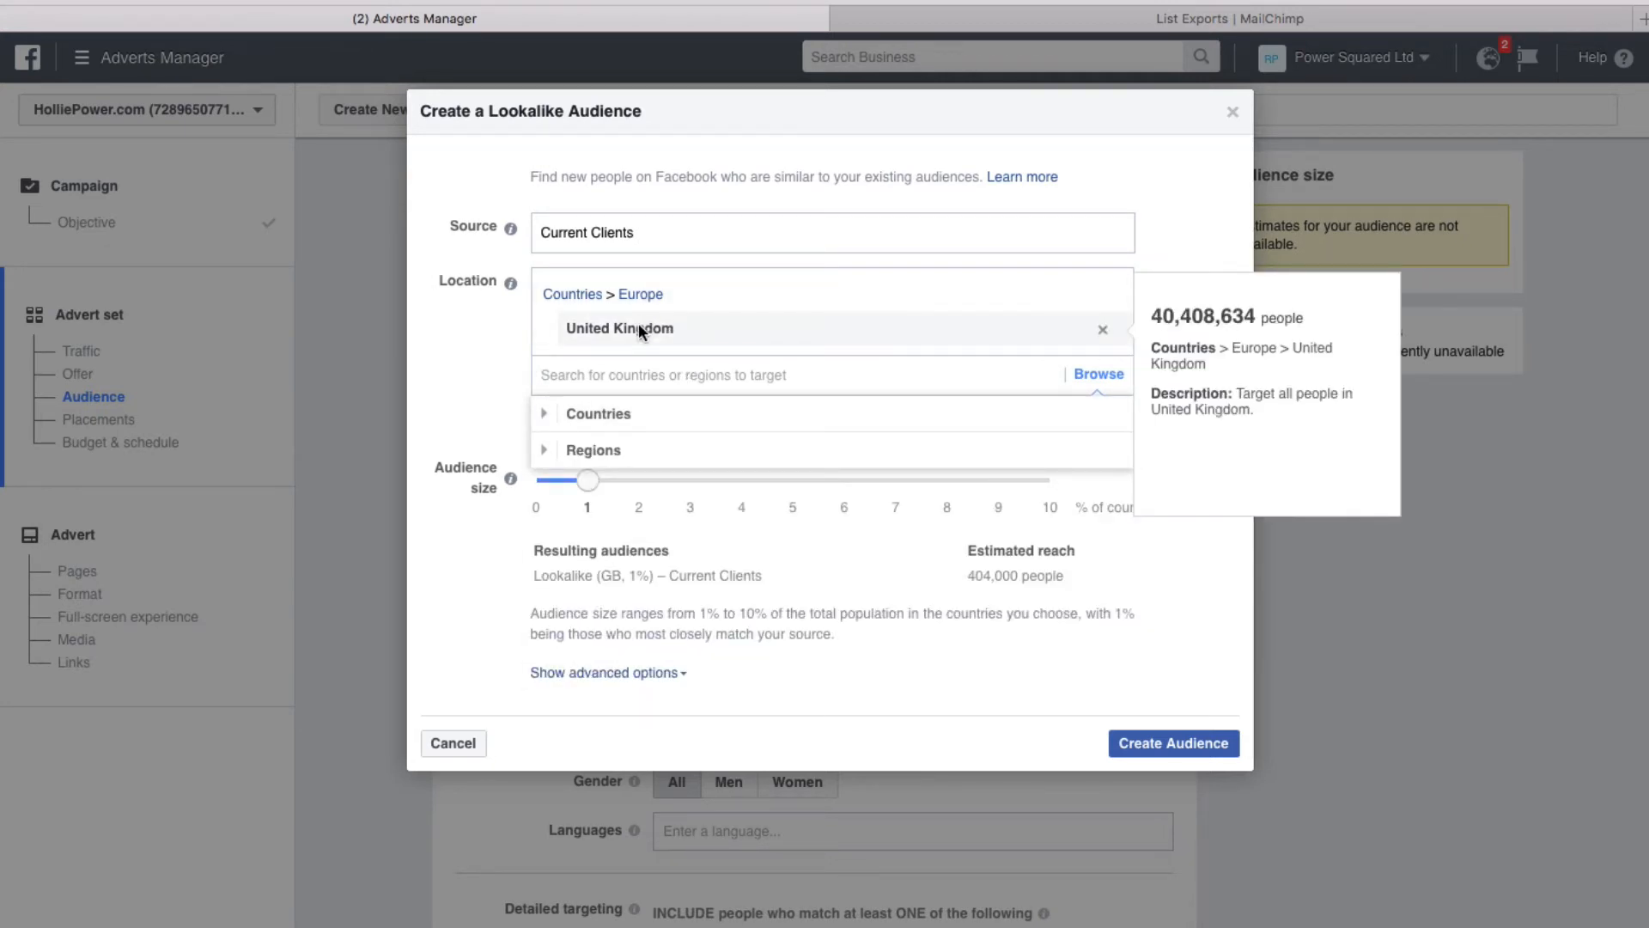
click(1209, 319)
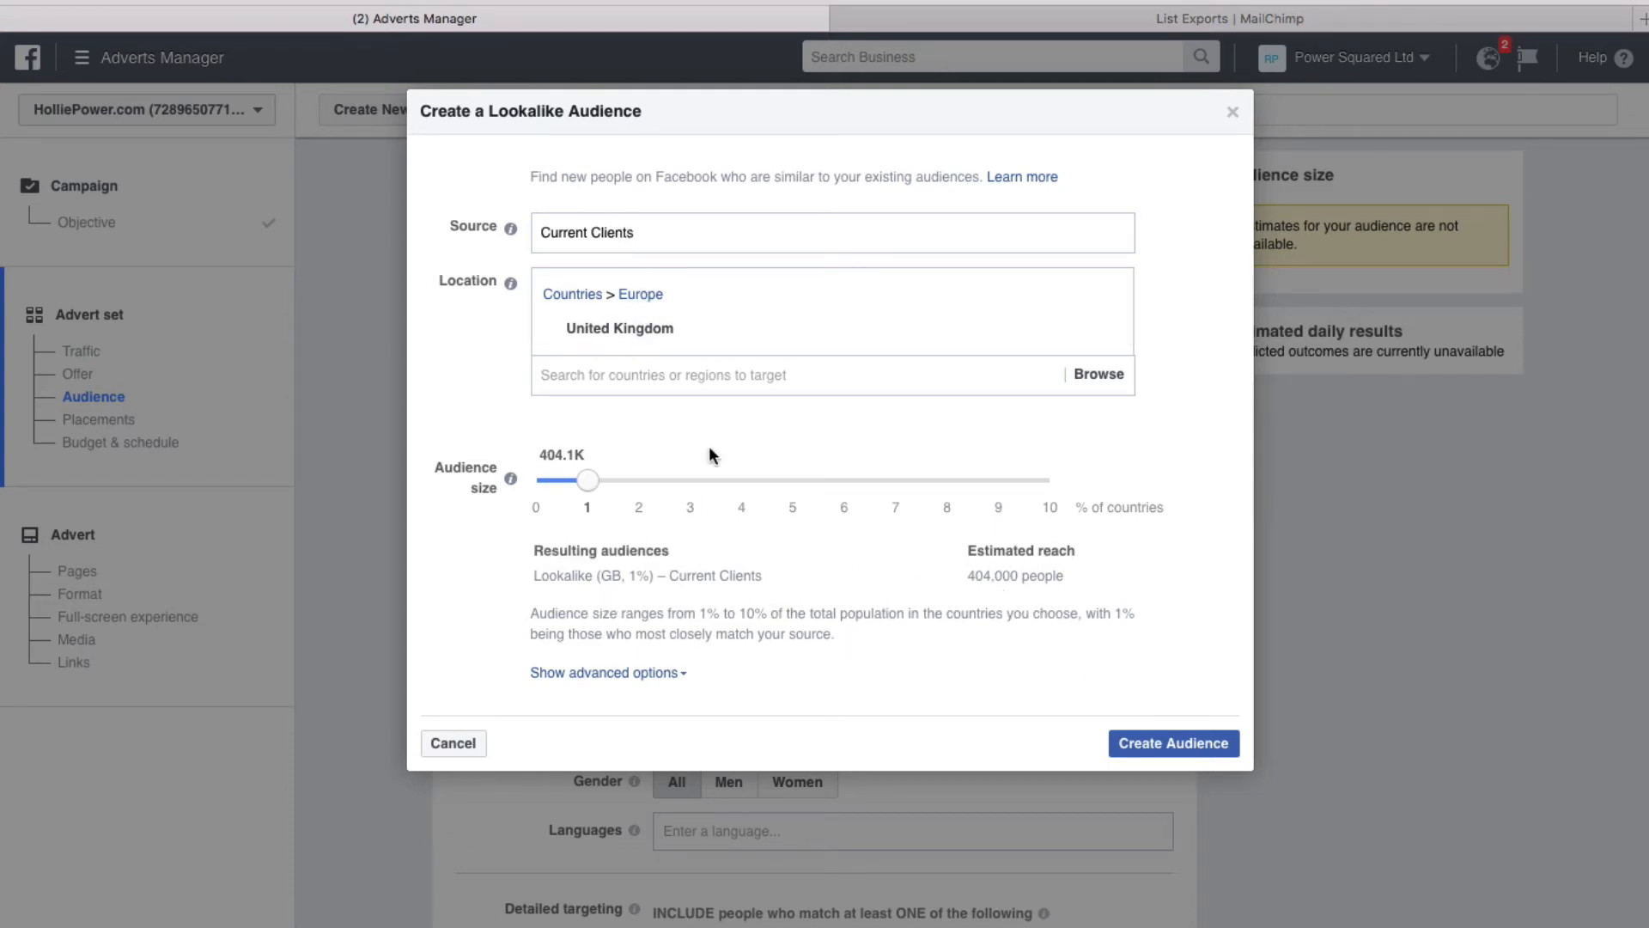
drag(593, 488, 530, 478)
click(1183, 741)
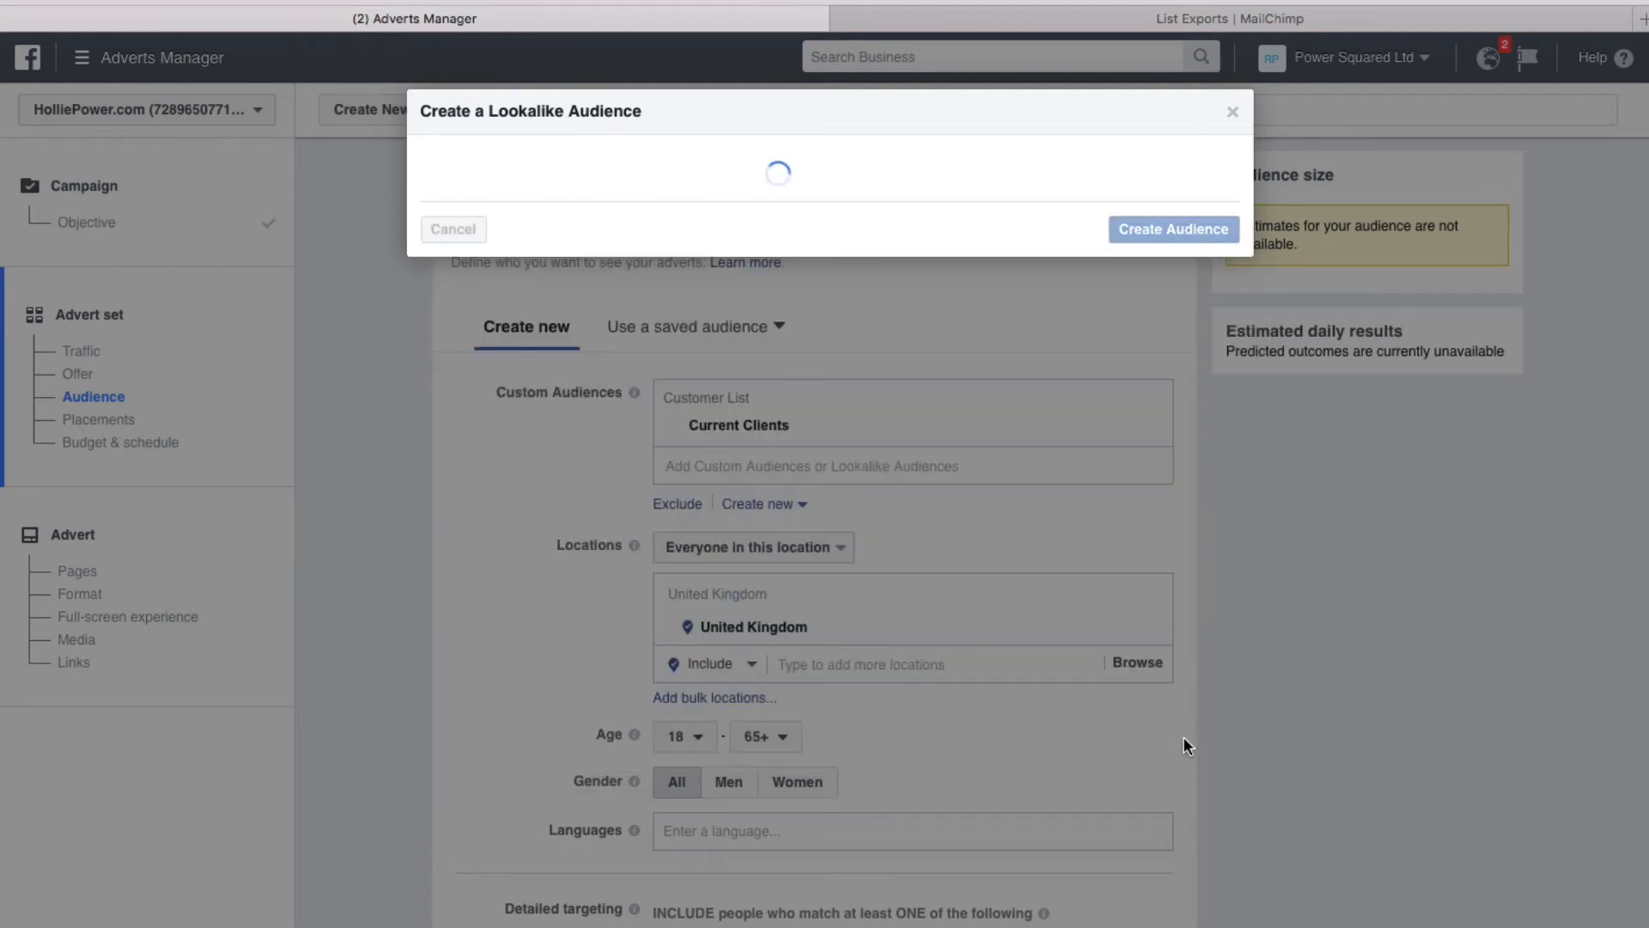